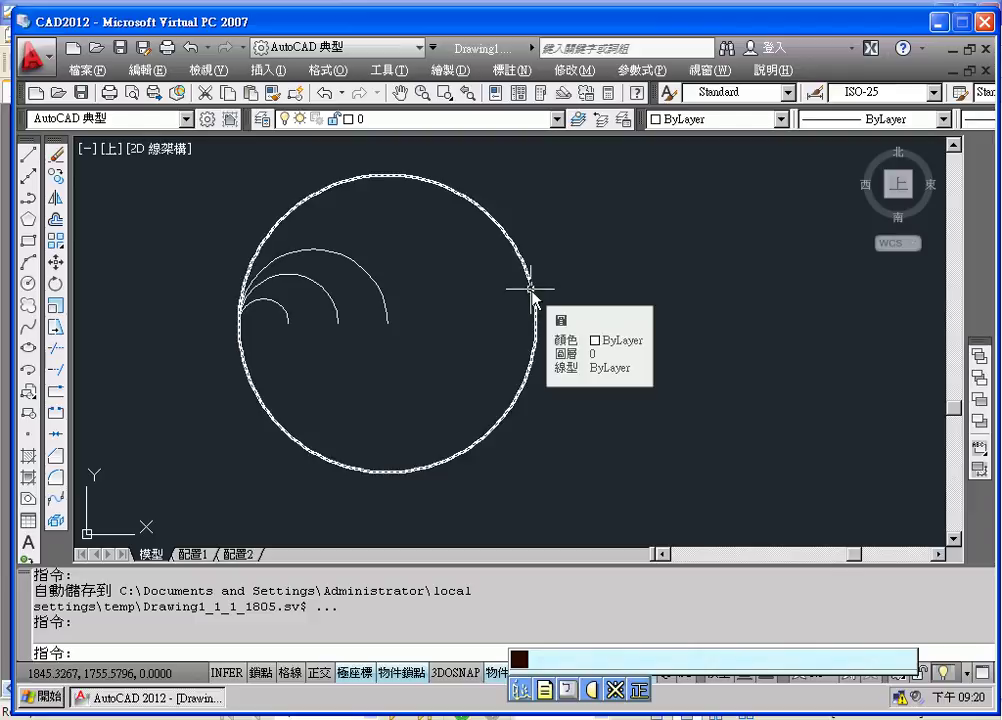
Draw a line from the arcs' shared left endpoint to the largest arc's right end, reframe the view, and select it.
left_click(29, 156)
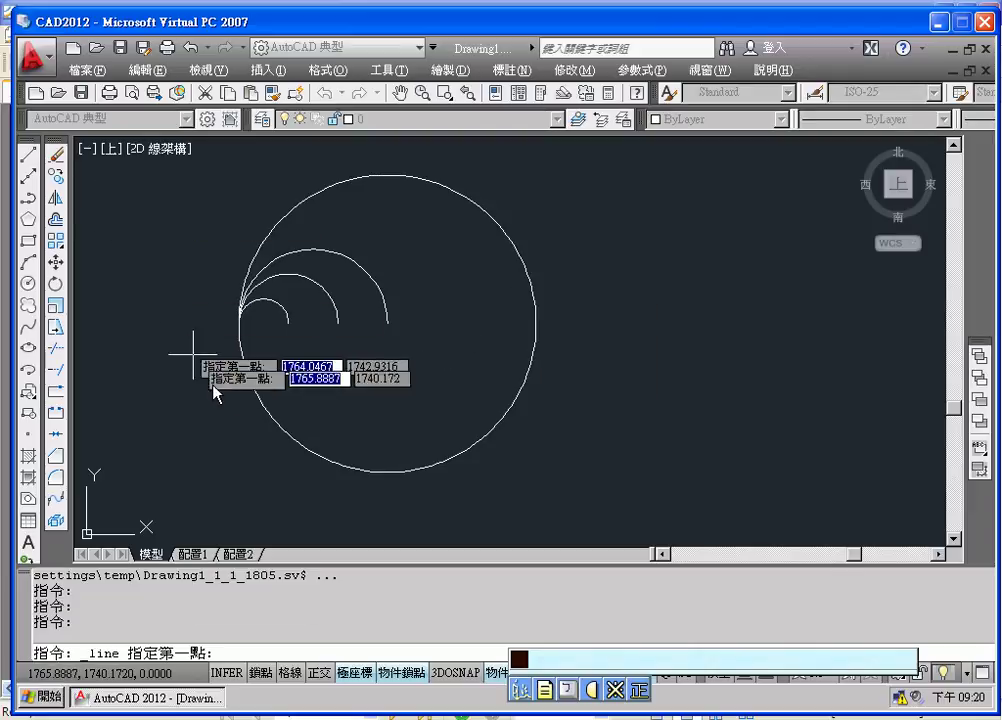
left_click(239, 323)
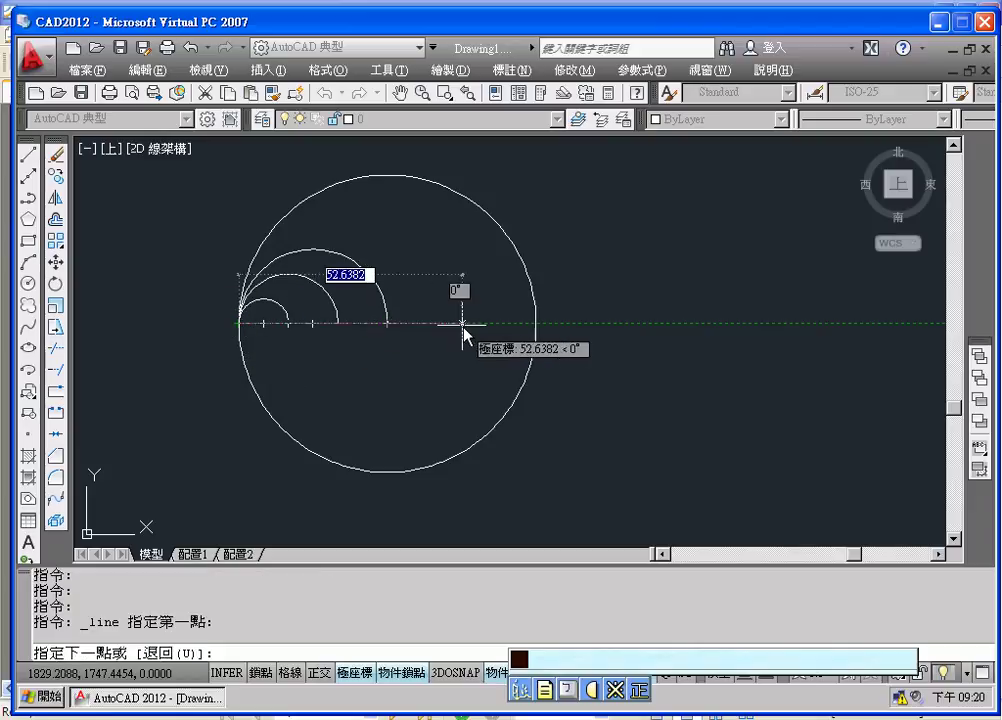
type("35")
left_click(386, 323)
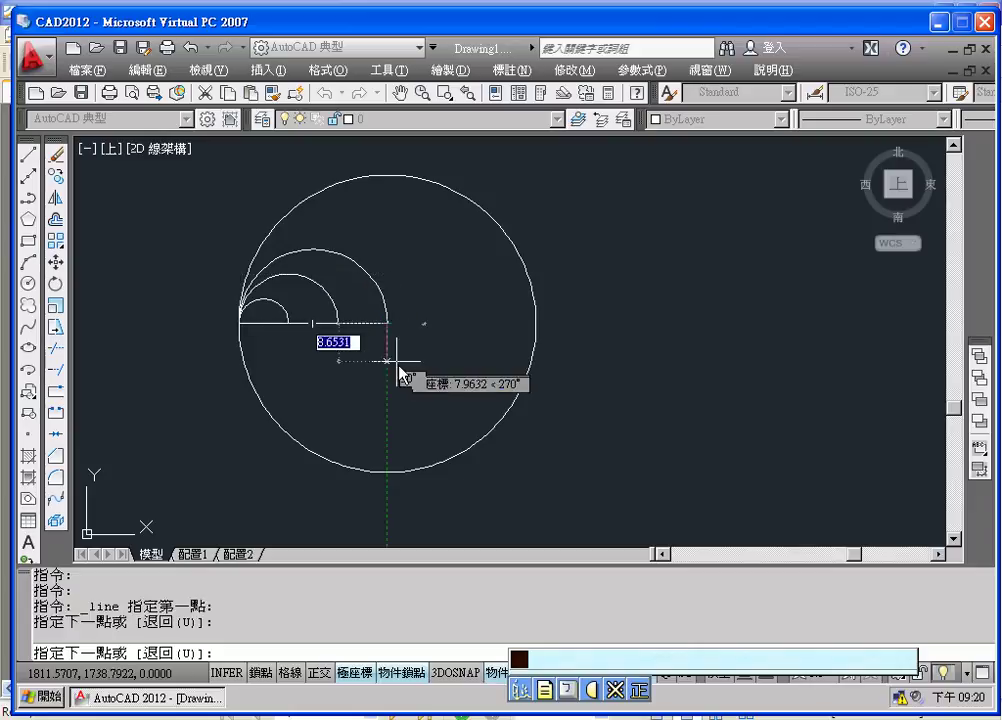
key("Return")
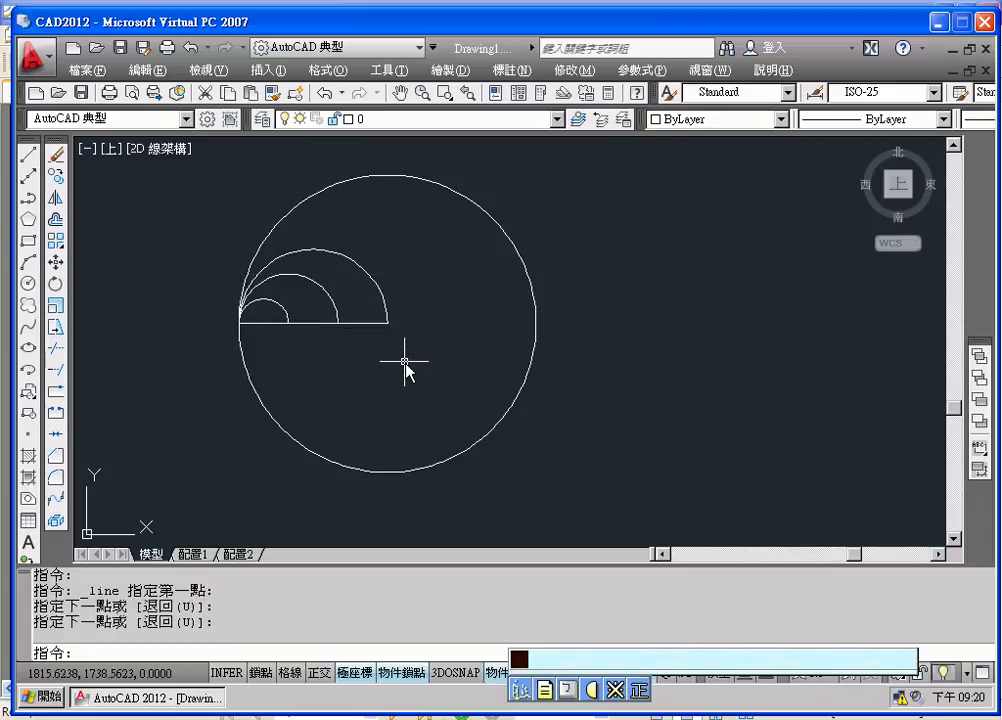
scroll(425, 369, "up", 3)
middle_click_drag(425, 369, 546, 377)
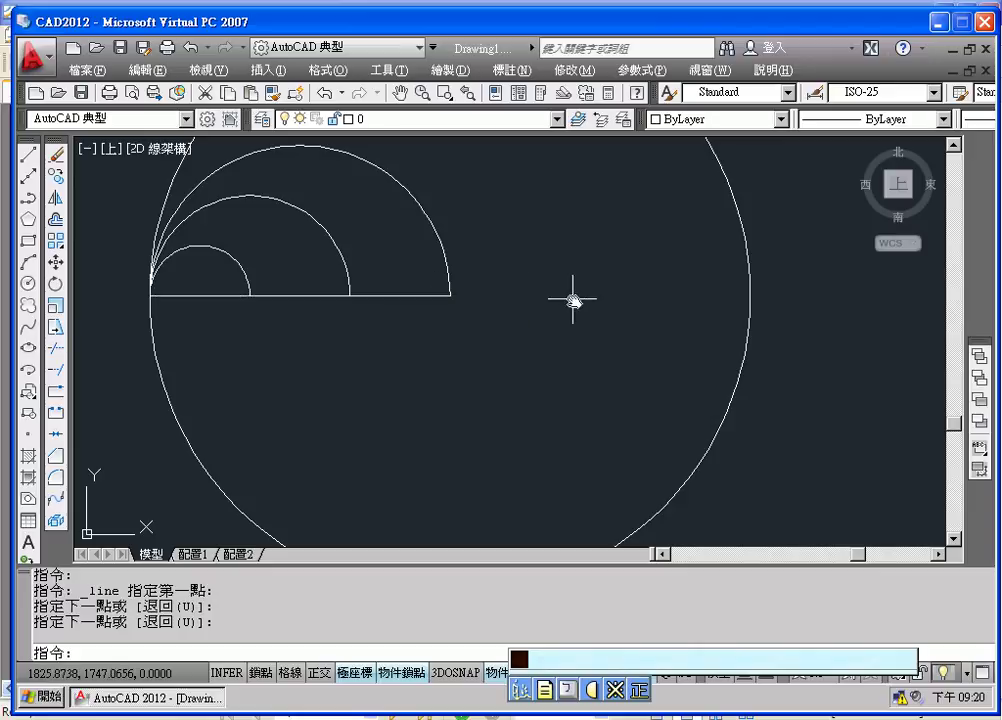
scroll(541, 300, "down", 2)
middle_click_drag(541, 300, 496, 328)
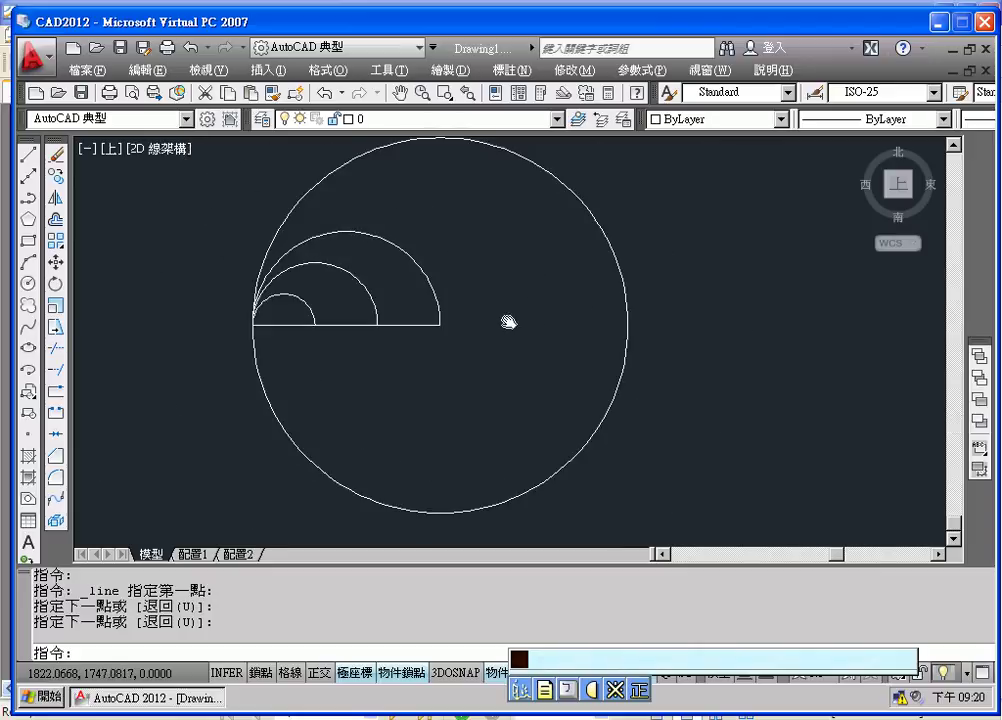
left_click(427, 330)
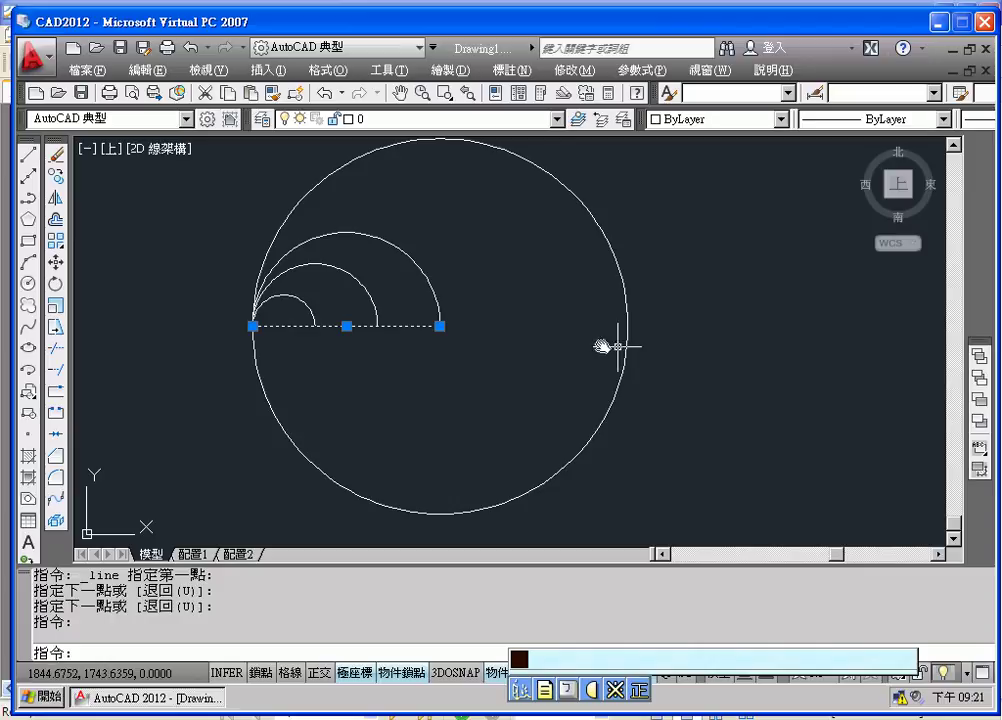
mouse_move(440, 326)
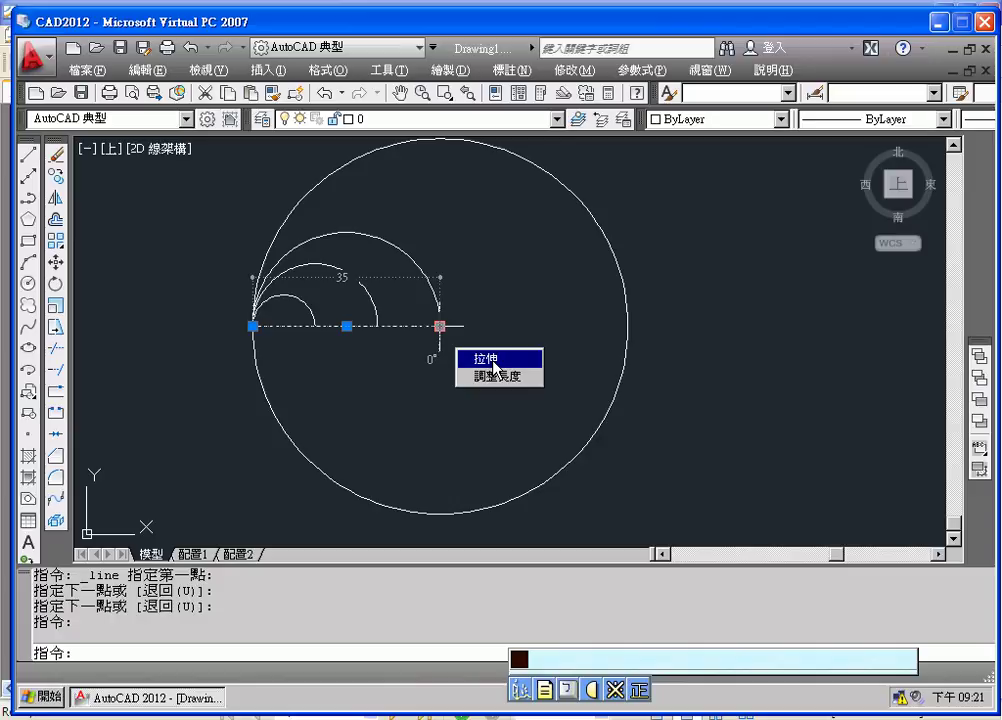
Grip-stretch the baseline's right end 70/6 units further right, then clear the selection.
left_click(490, 362)
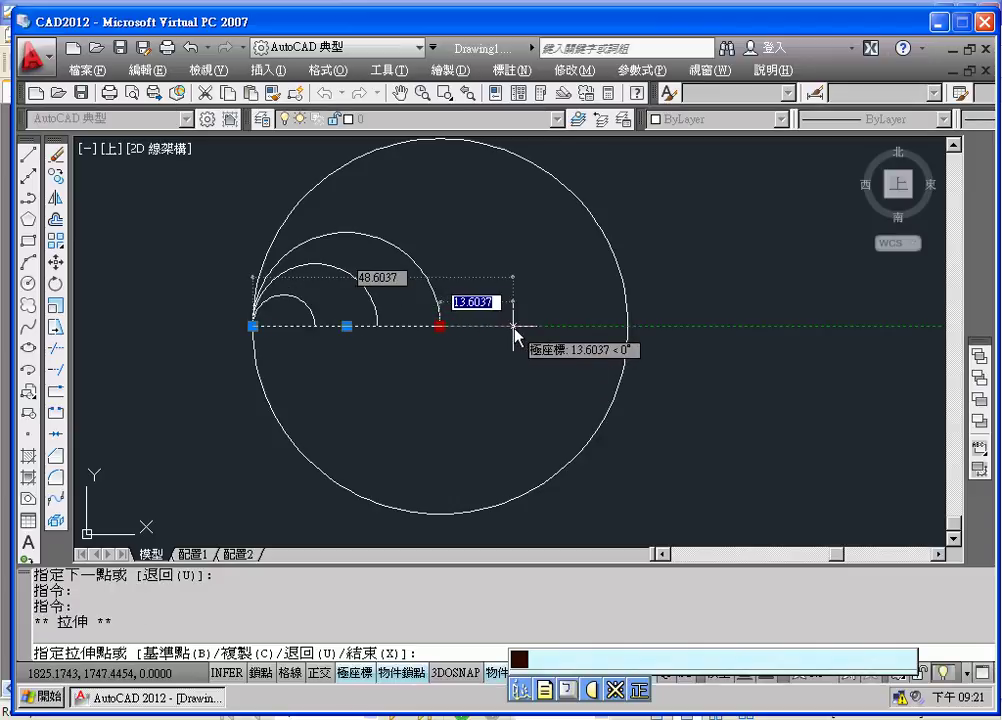
type("70")
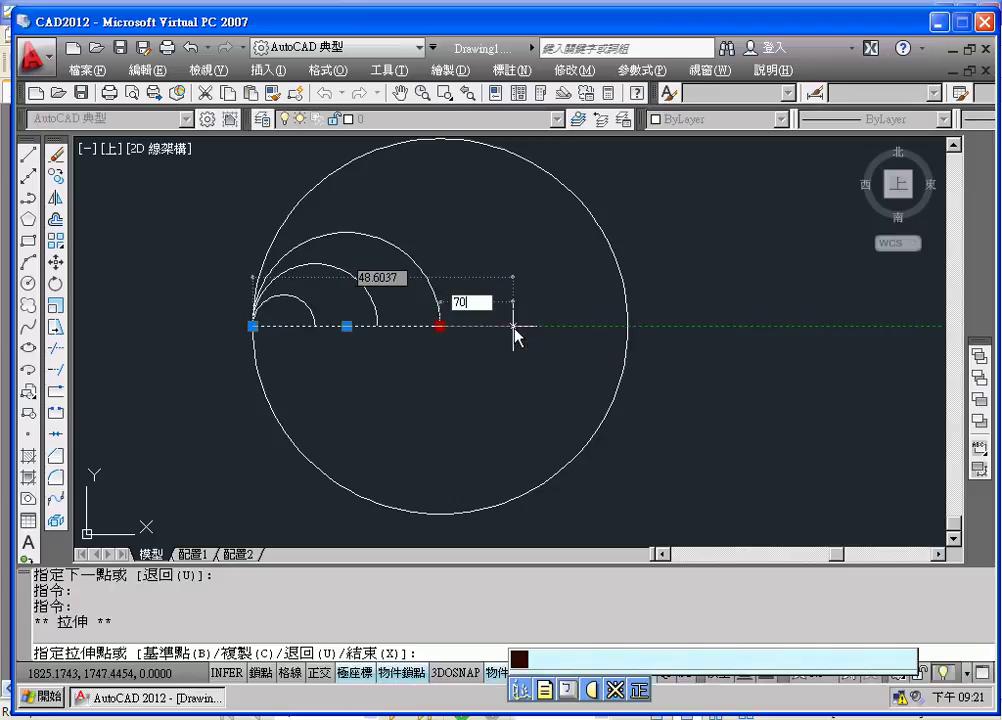
type("/6")
key("Return")
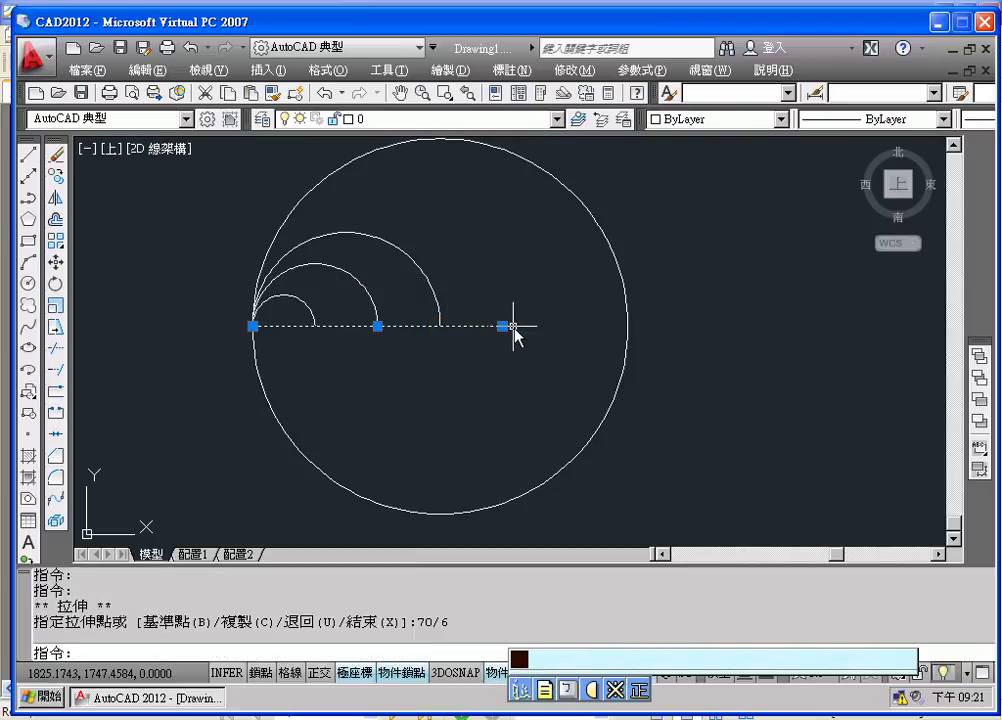
key("Escape")
key("Return")
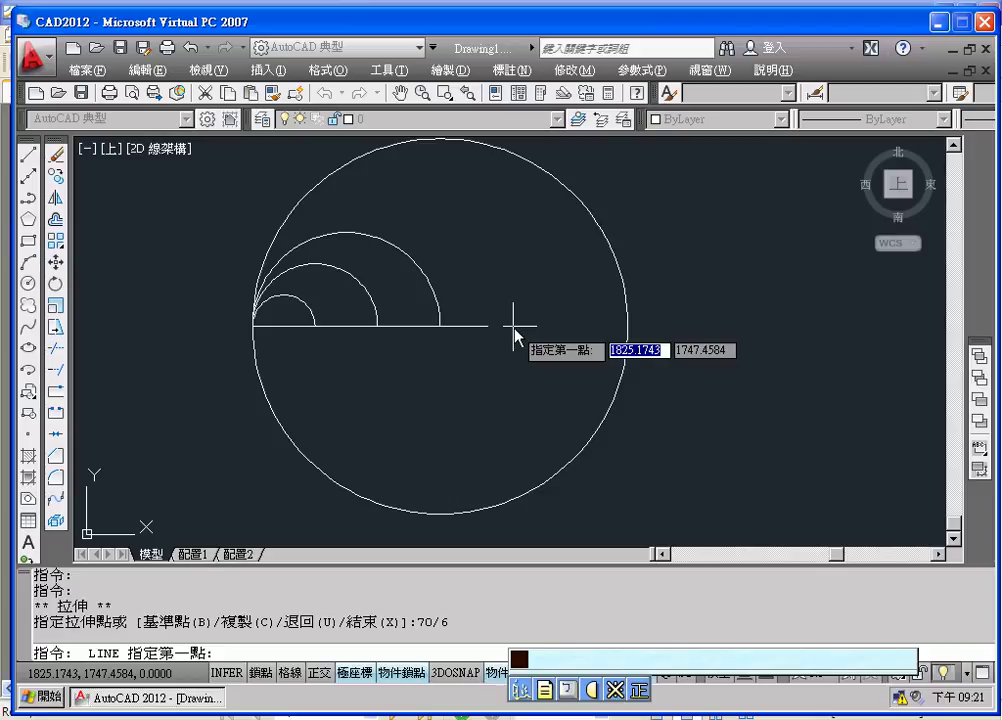
Draw a circle centred at the baseline's midpoint with its edge at the line's right end.
middle_click_drag(485, 385, 487, 390)
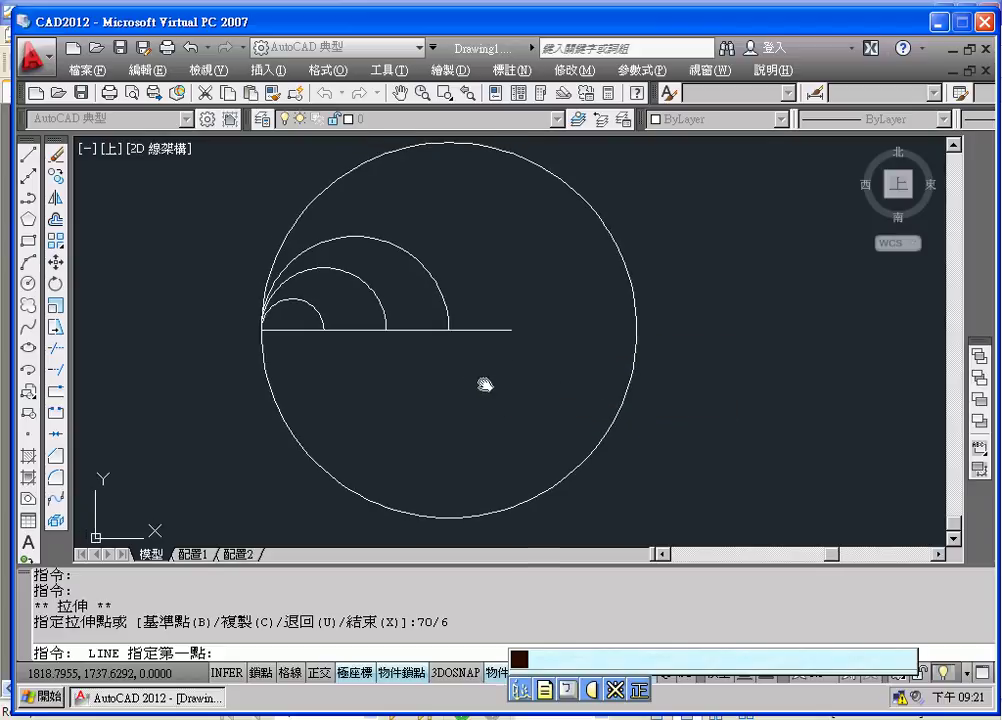
scroll(487, 390, "up", 2)
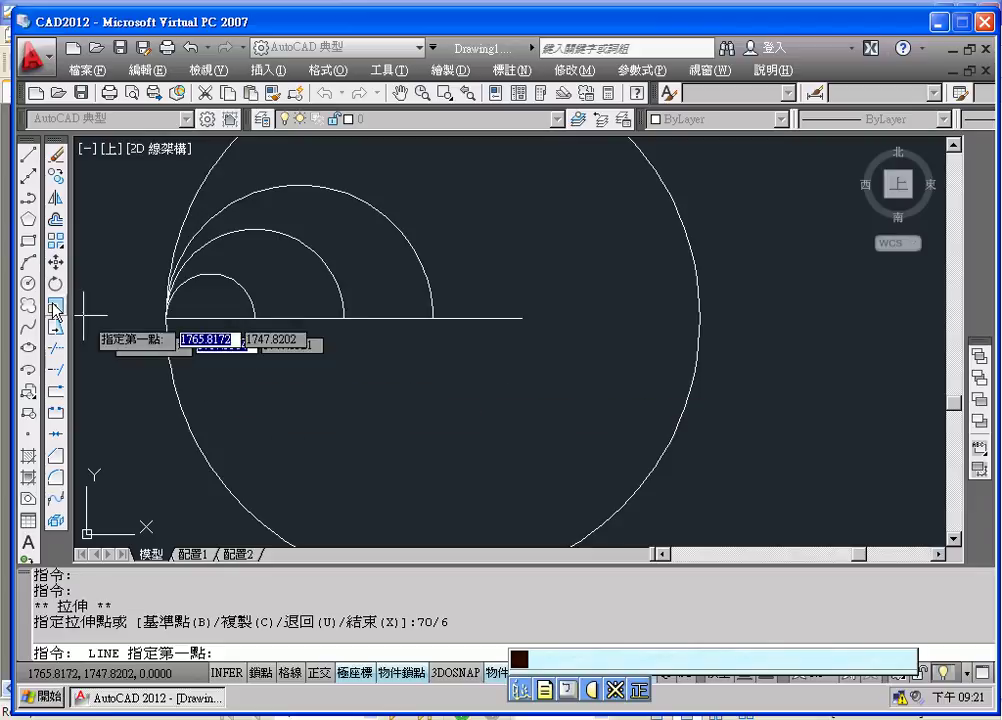
left_click(29, 284)
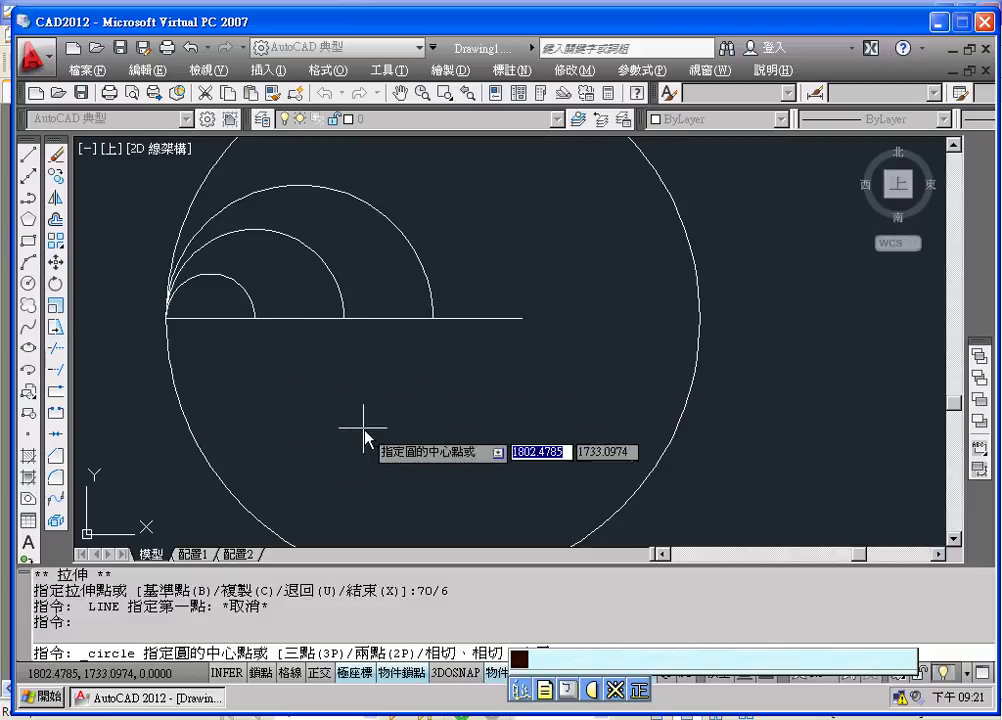
left_click(343, 319)
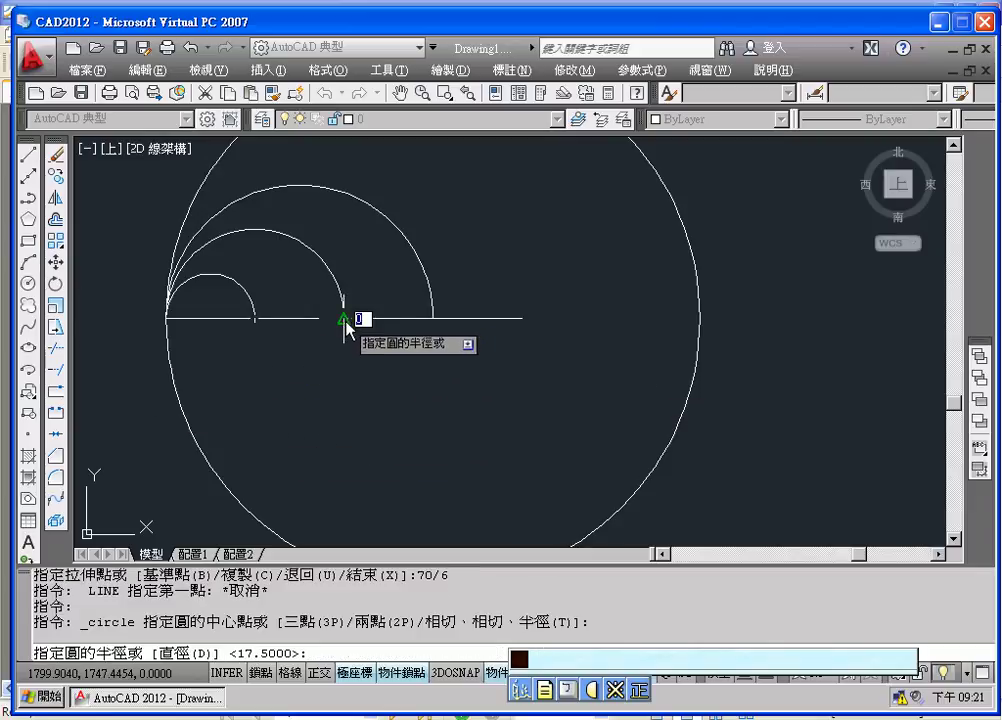
left_click(521, 320)
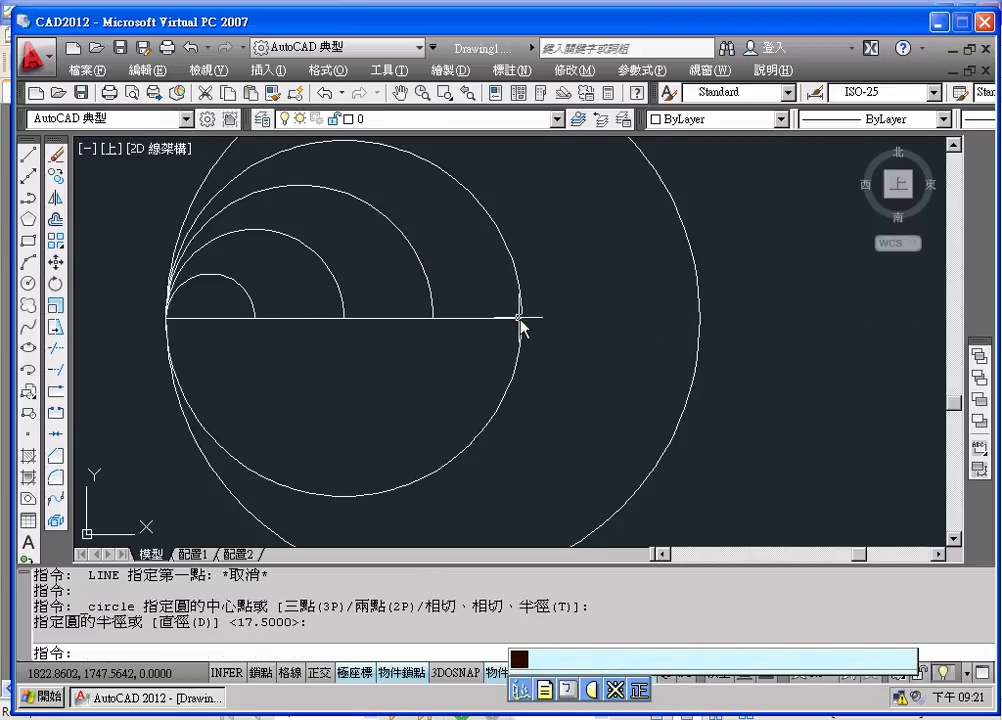
Trim away the new circle's lower half, using all objects as cutting edges.
left_click(60, 350)
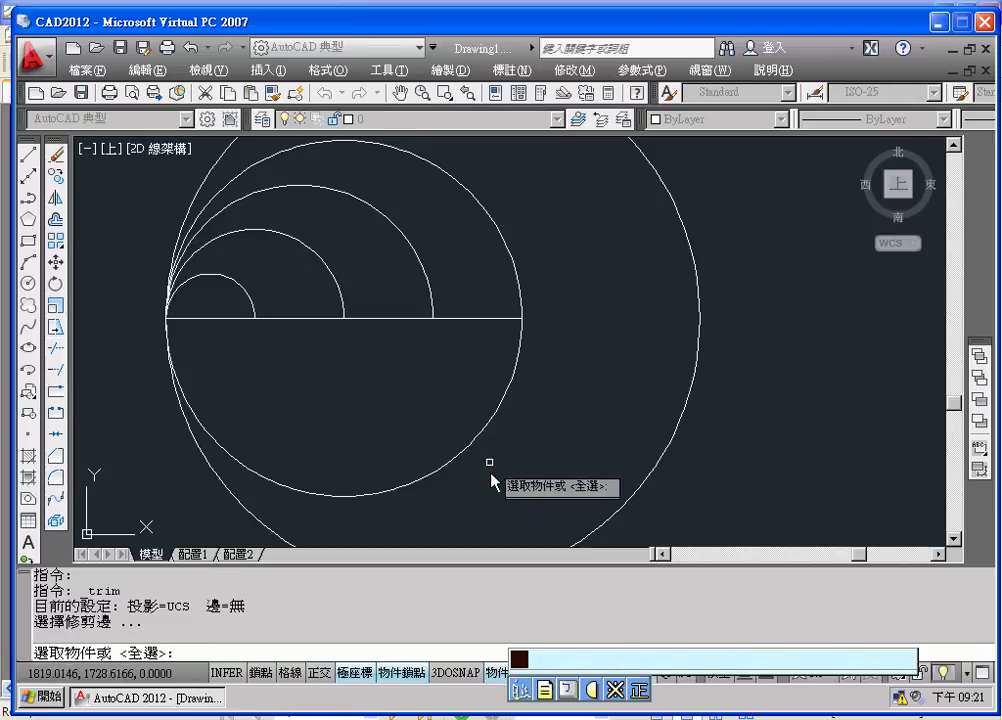
key("Return")
left_click(481, 435)
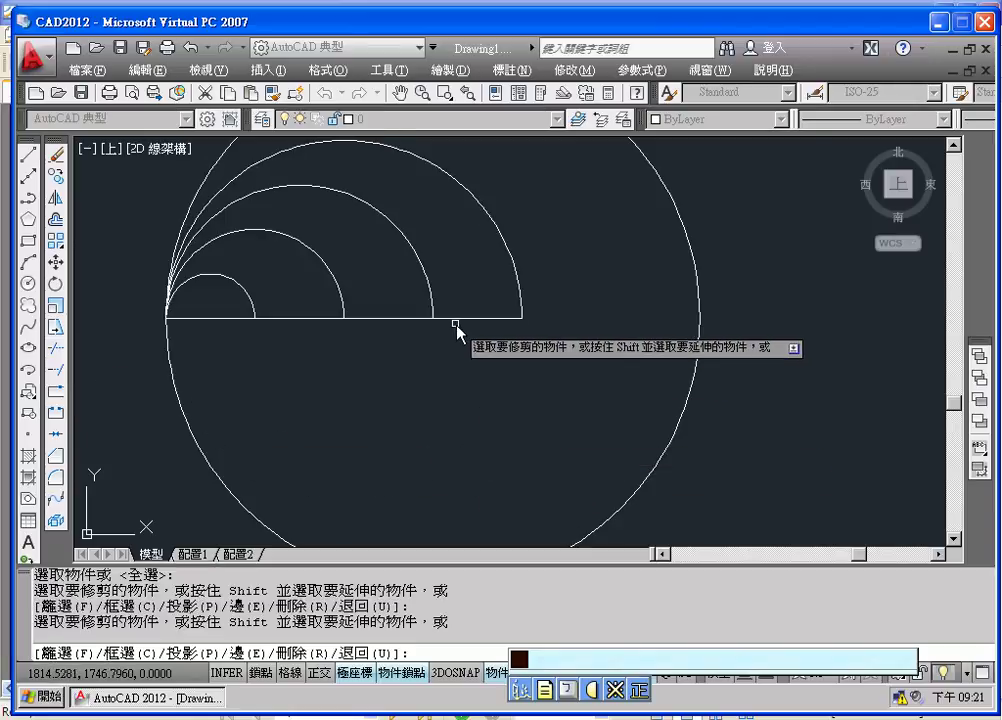
key("Return")
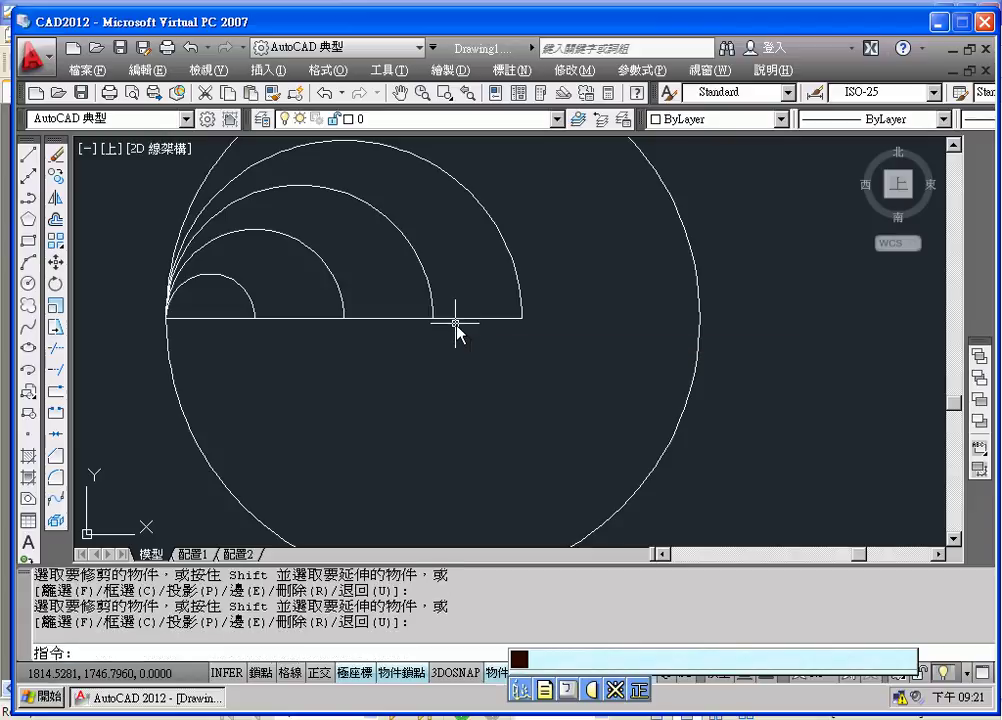
left_click(455, 319)
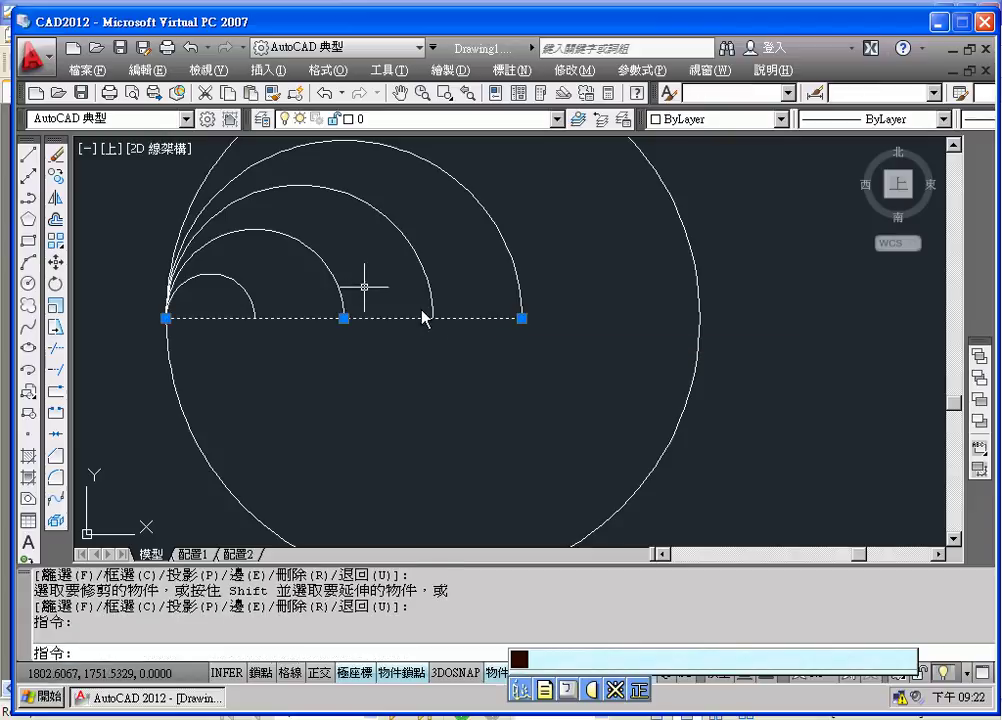
left_click(56, 155)
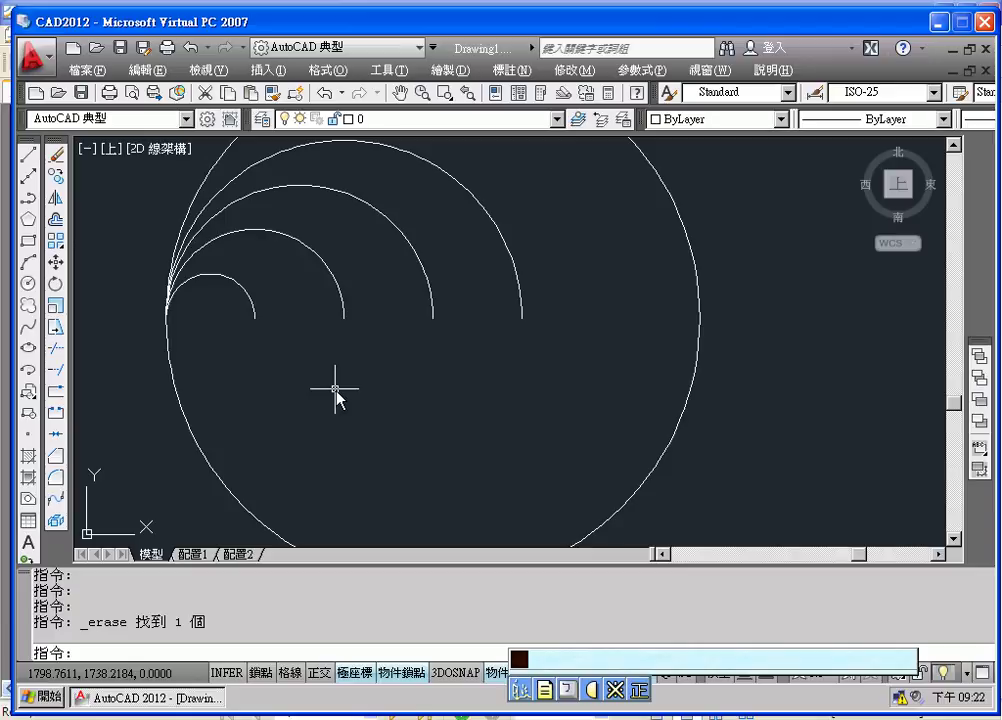
key("ctrl+z")
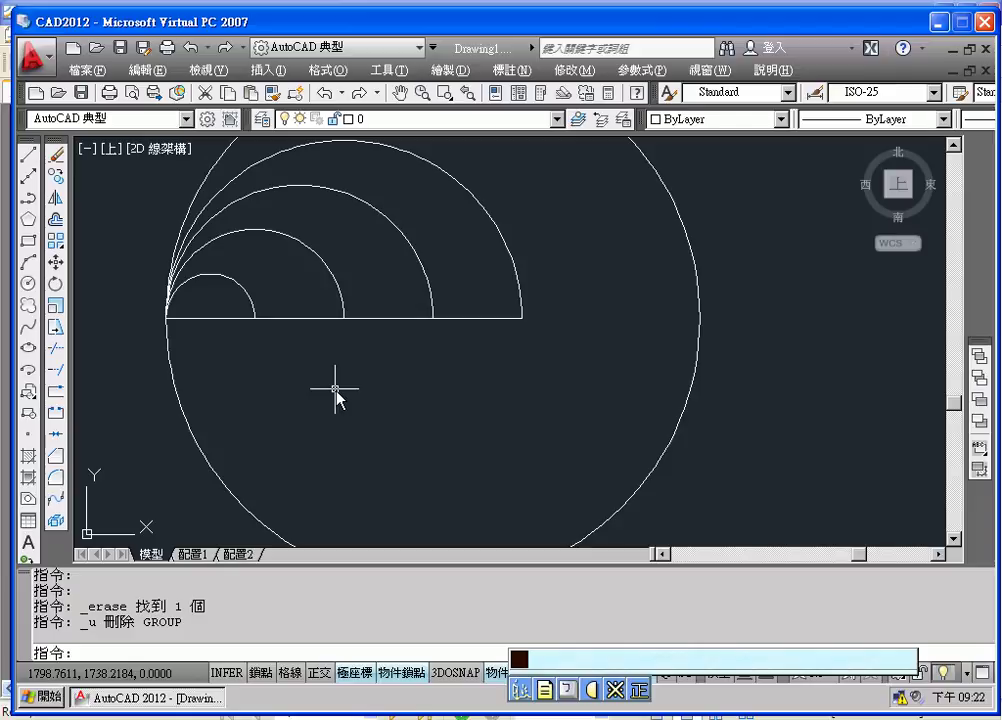
left_click(461, 319)
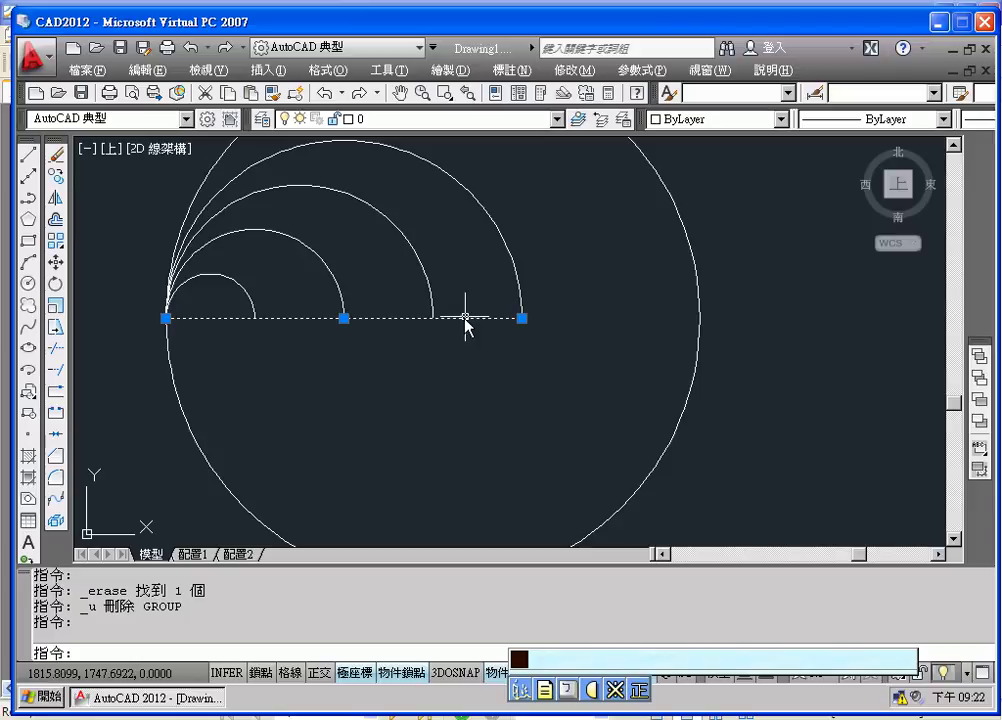
left_click(522, 318)
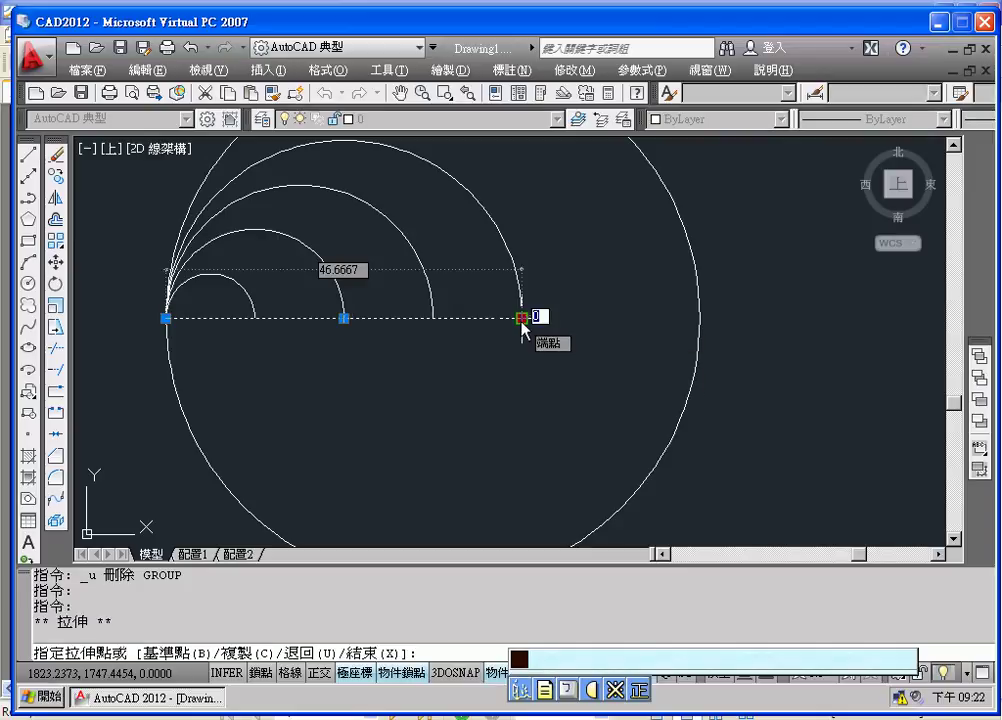
key("Escape")
key("Escape")
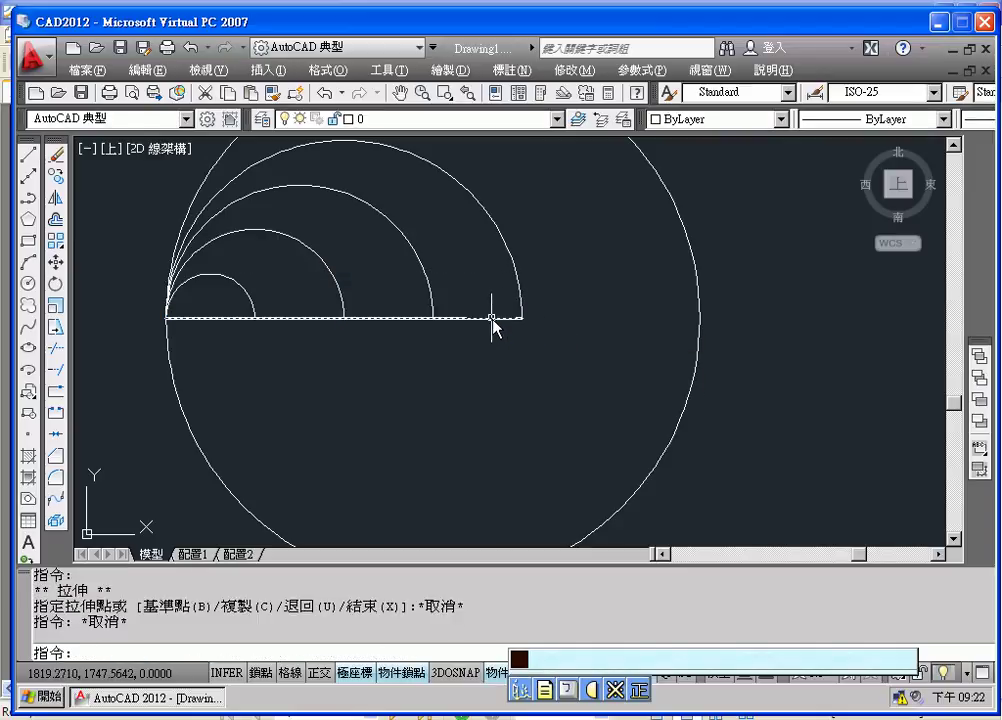
left_click(488, 328)
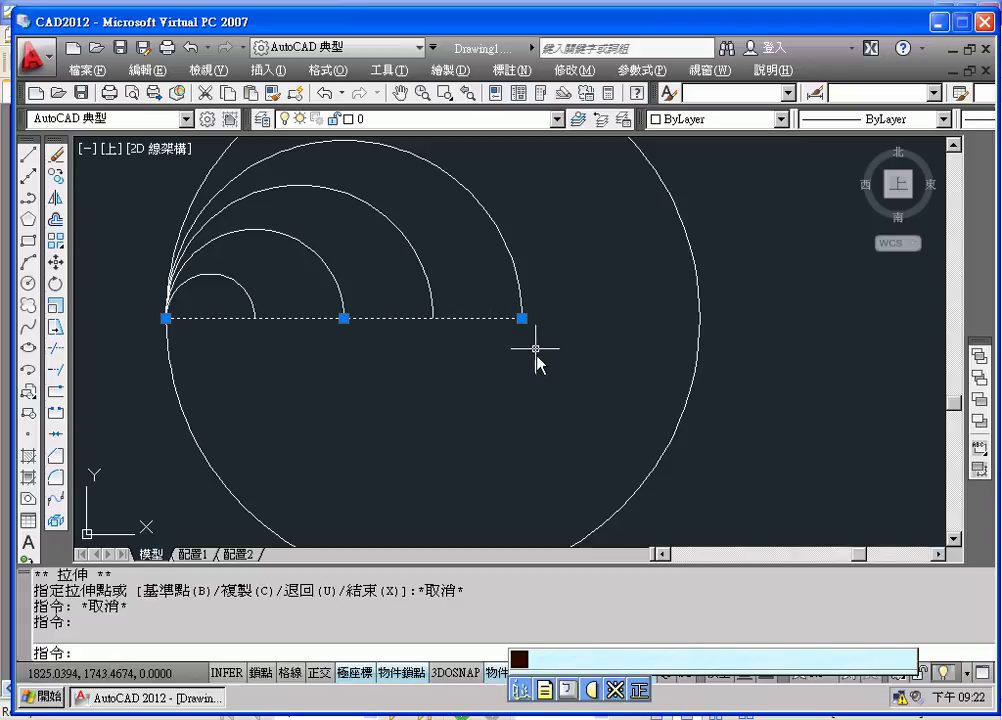
mouse_move(521, 318)
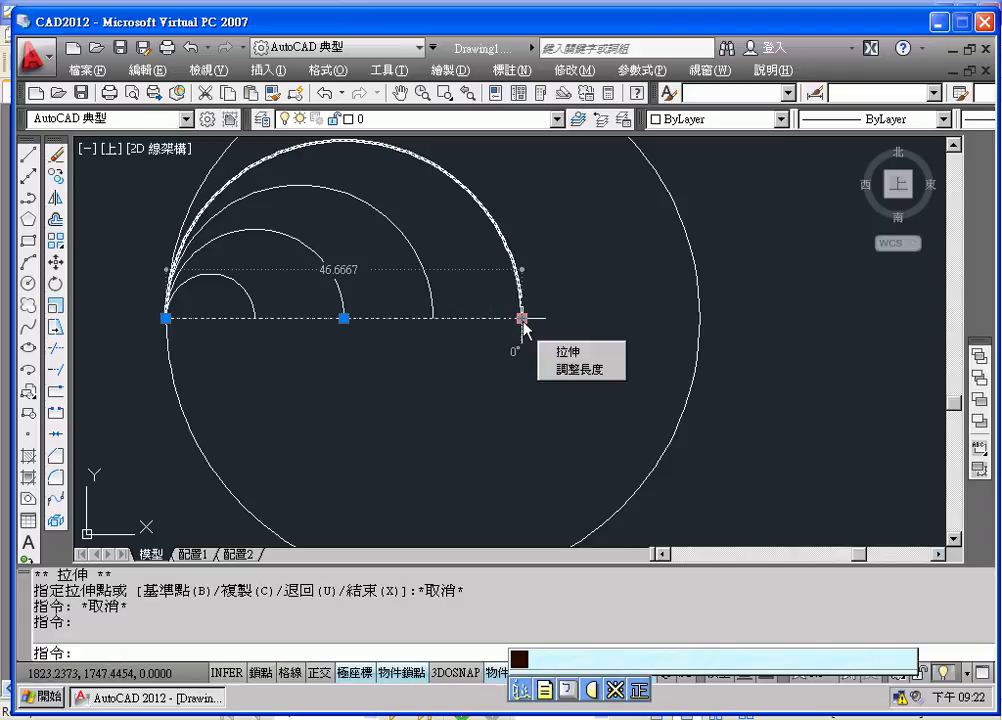
left_click(567, 352)
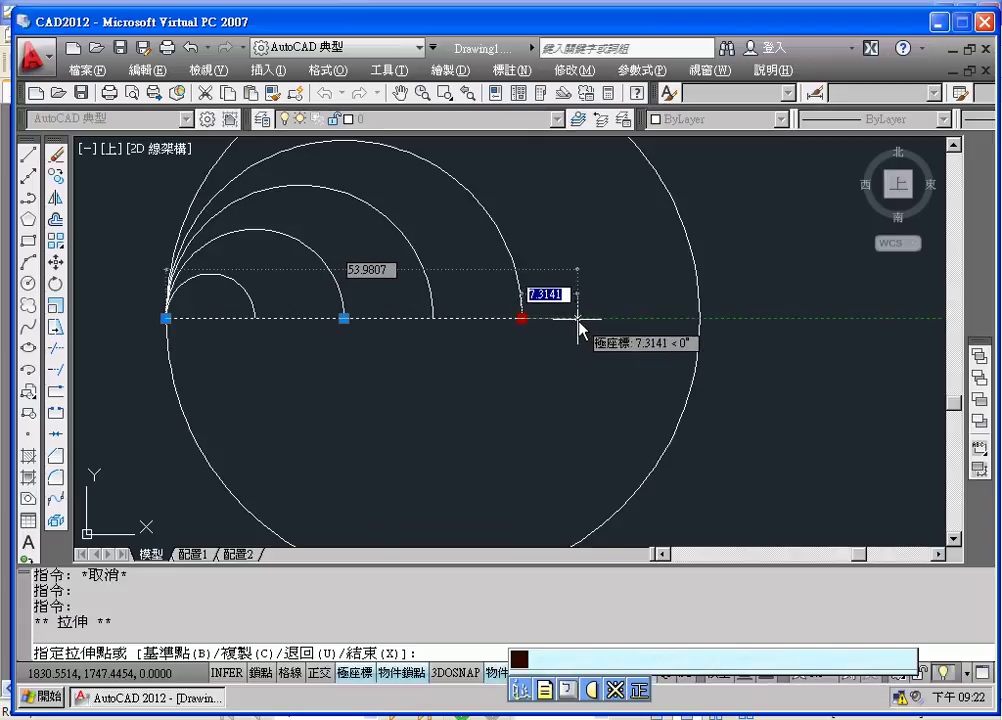
type("70/6")
key("Return")
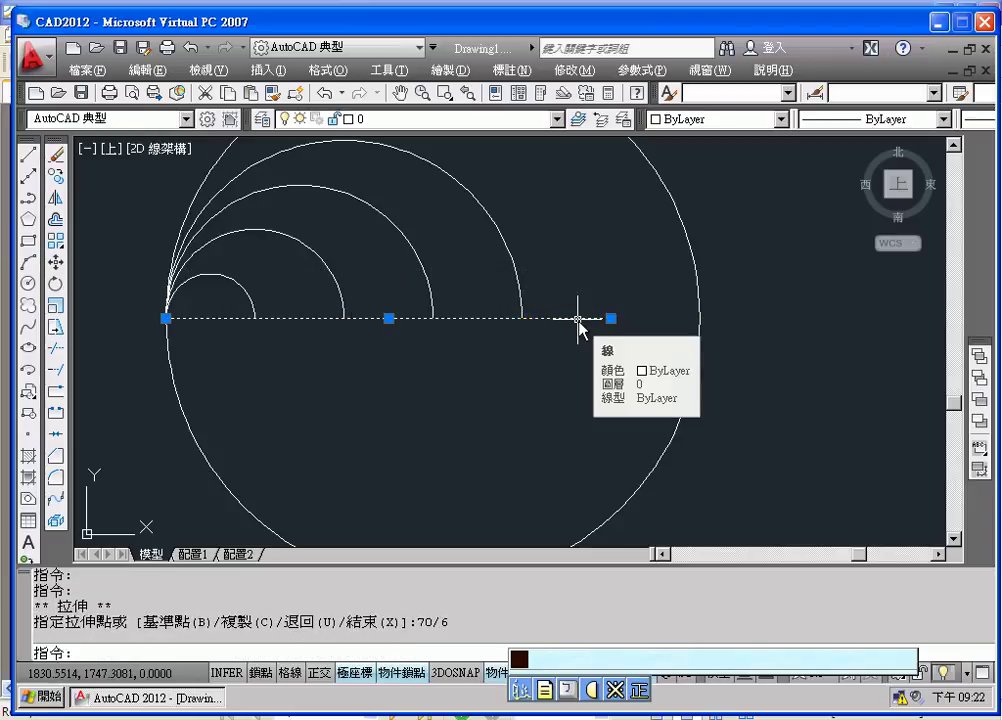
key("ctrl+z")
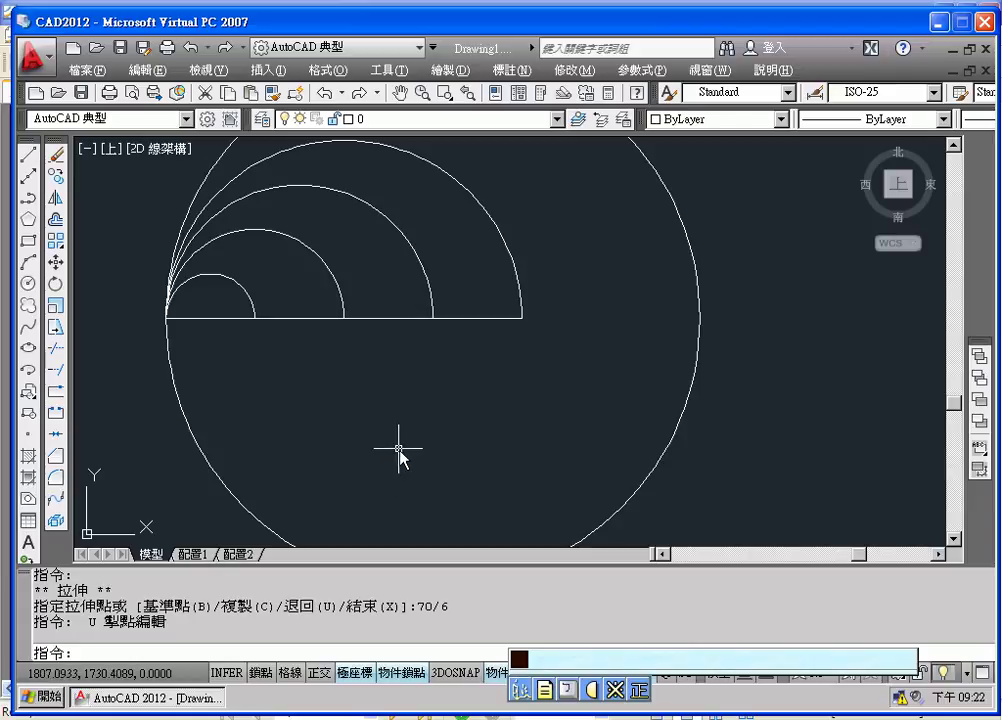
Stretch the baseline's right end by 70/6, then undo that stretch.
left_click(469, 319)
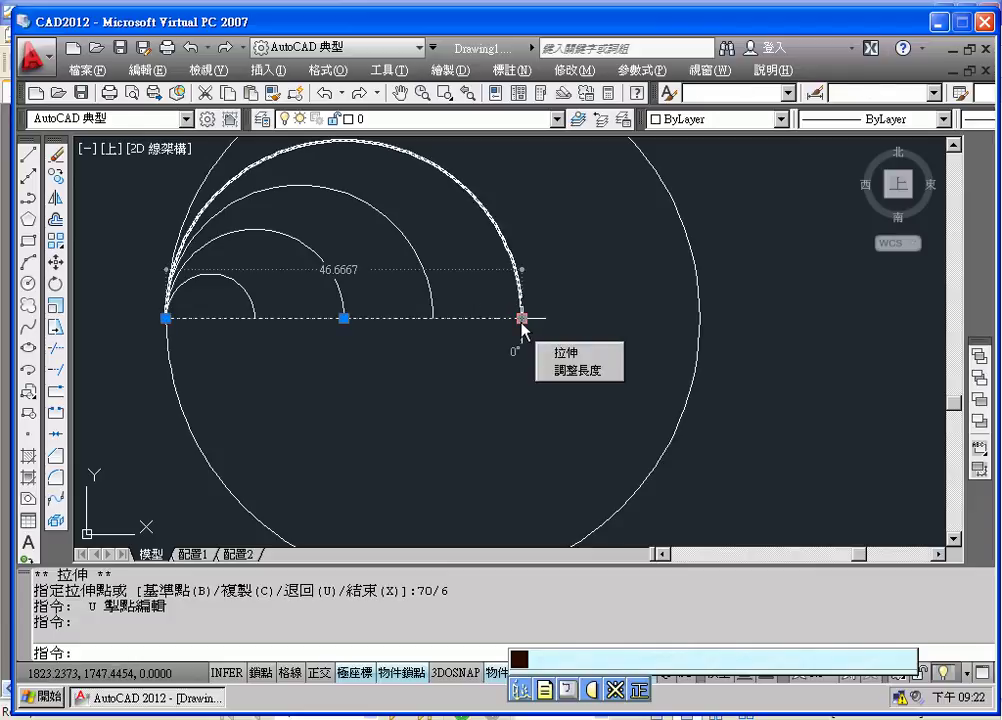
left_click(562, 352)
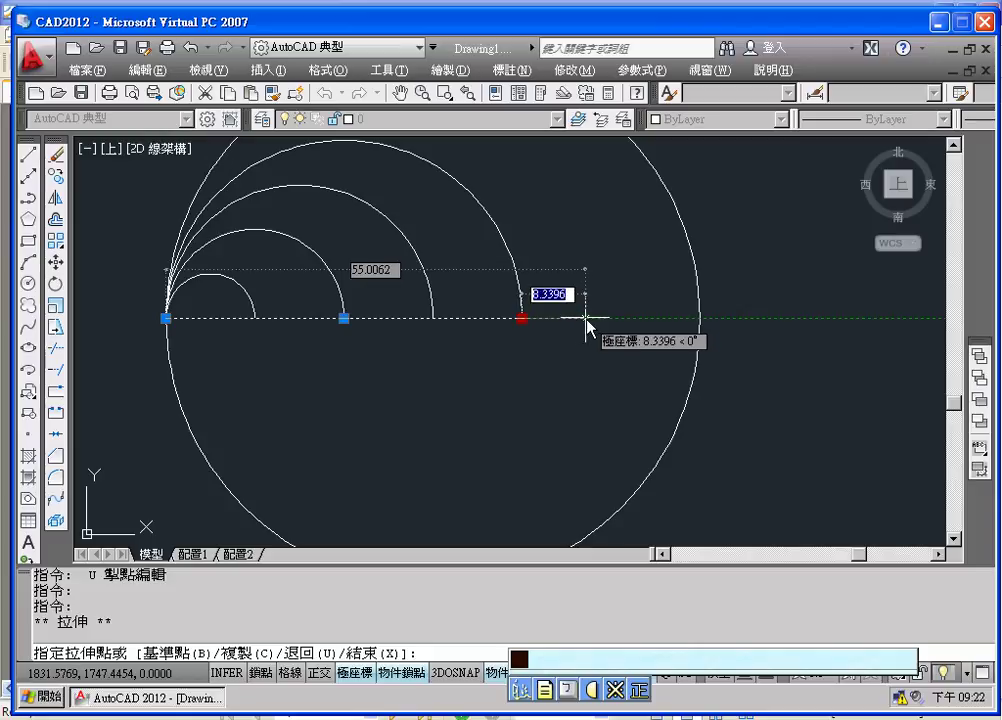
type("70/6")
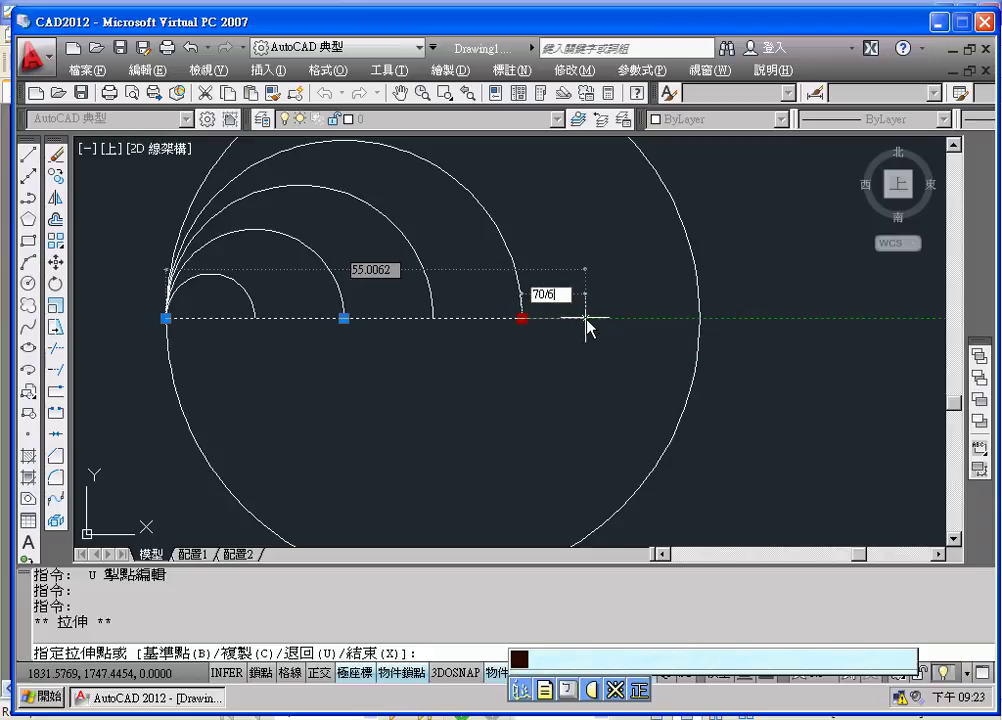
key("Return")
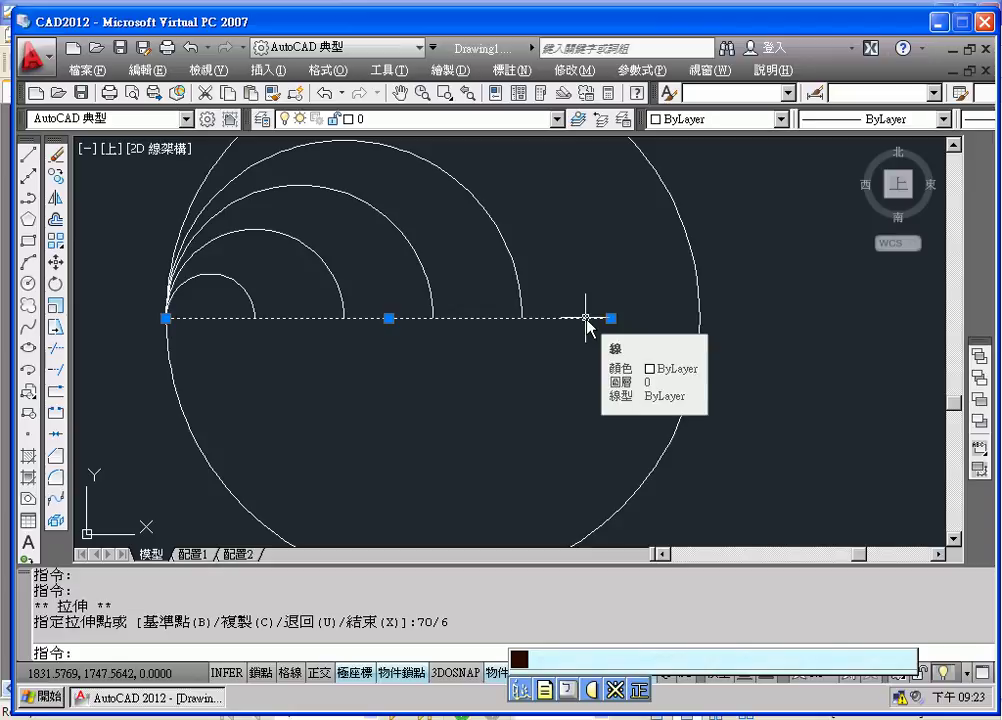
type("u")
key("Return")
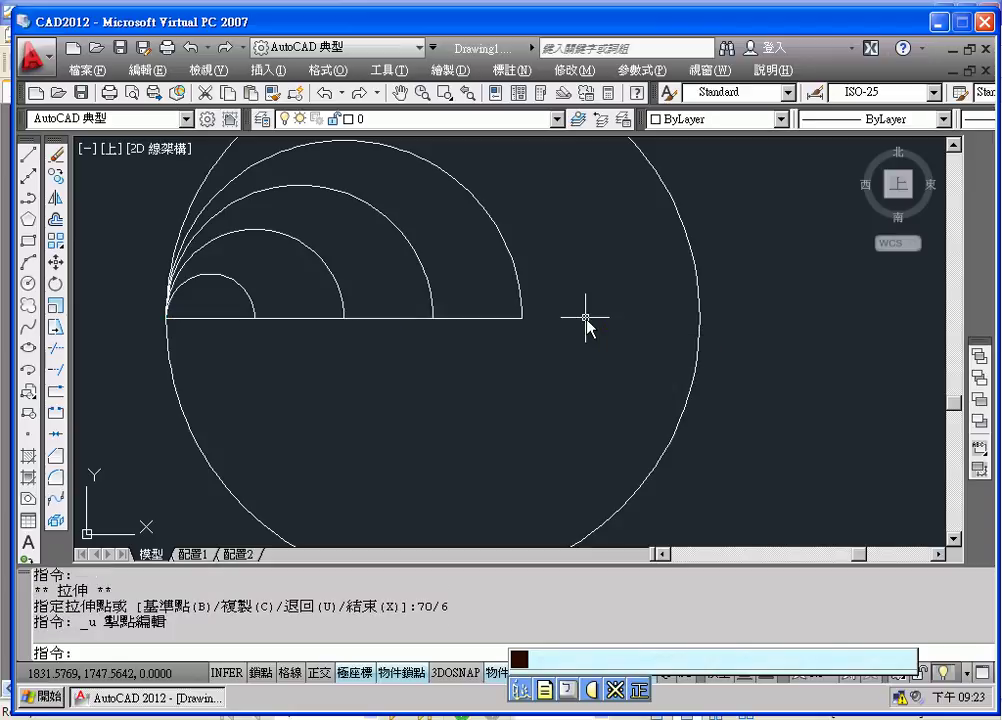
Stretch the baseline's right end by 70/6 again from the fourth semicircle's end.
left_click(492, 319)
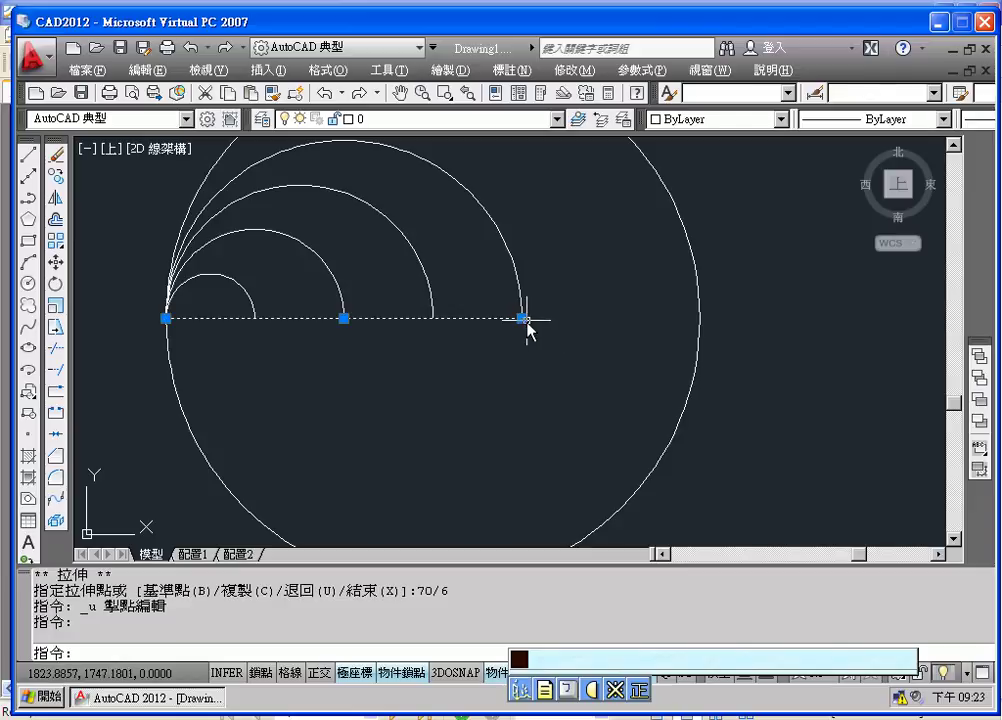
left_click(521, 318)
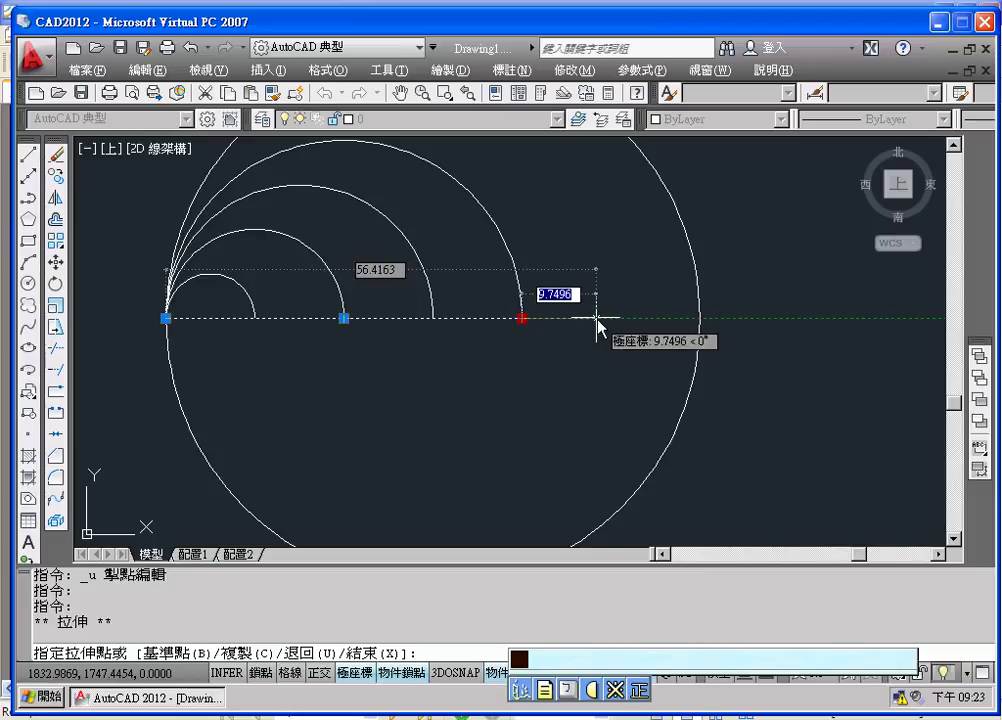
type("70/6")
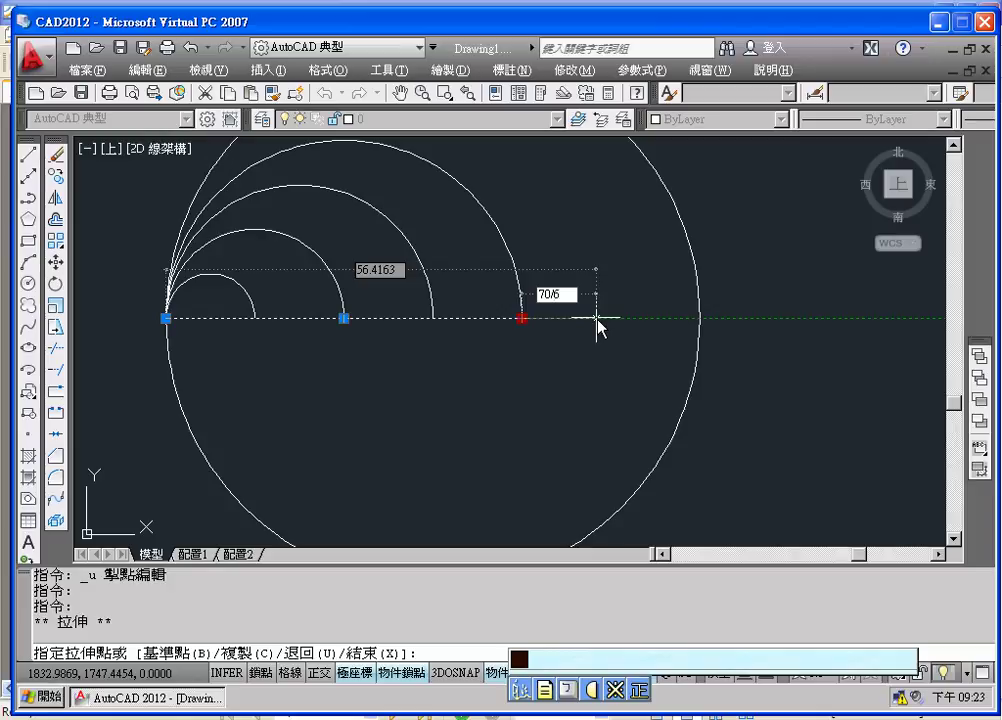
key("Return")
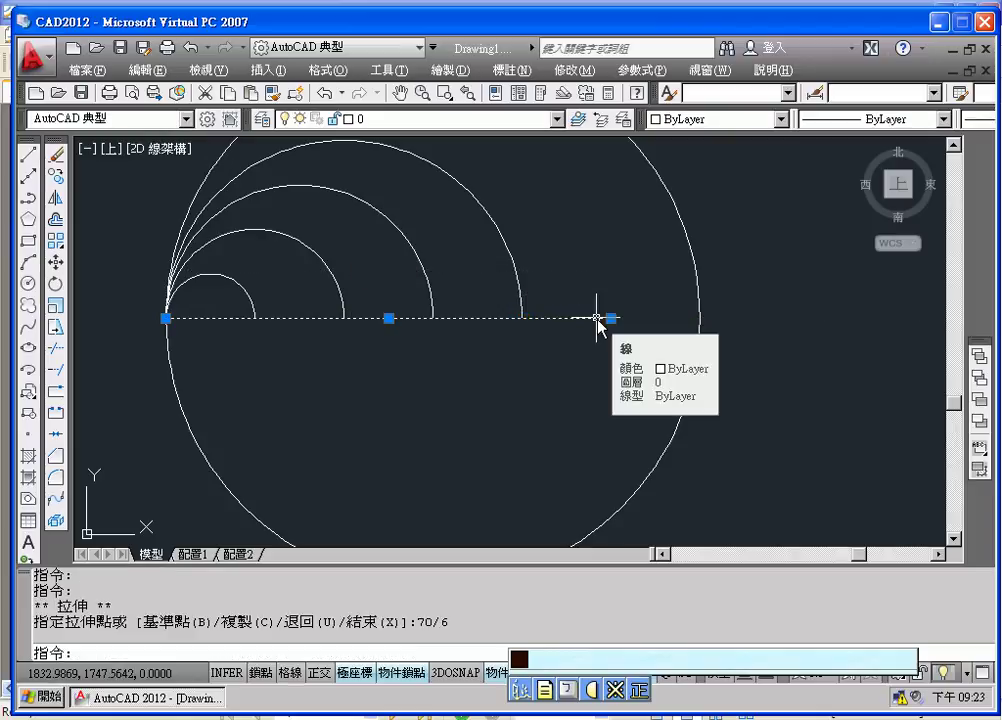
Draw a circle centred on the baseline reaching its extended end, then trim off its lower half.
left_click(28, 283)
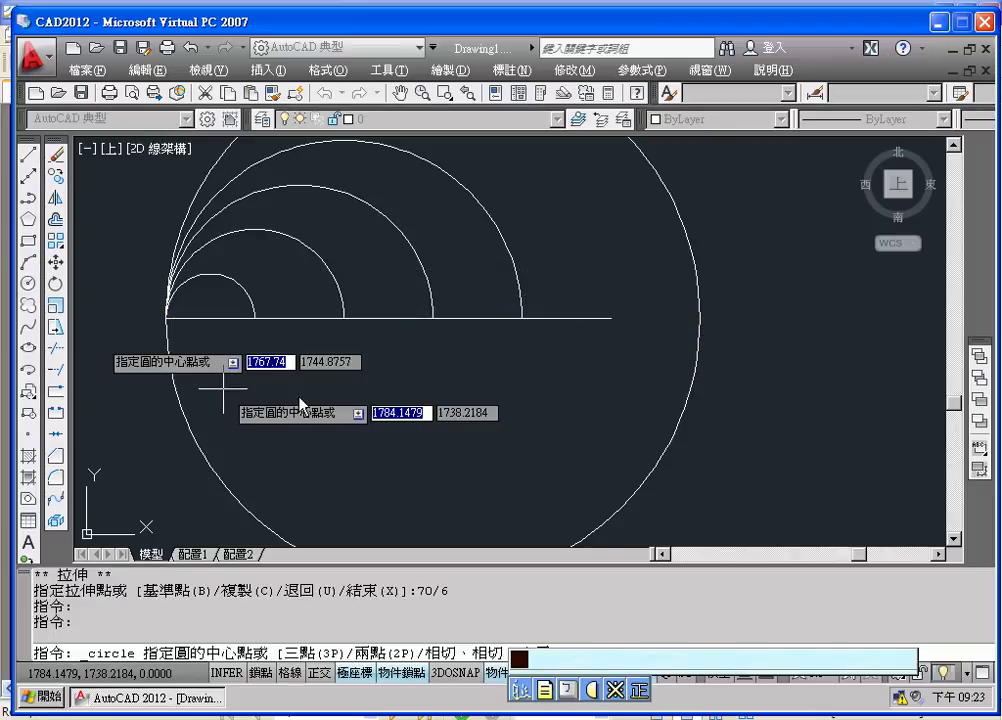
left_click(387, 318)
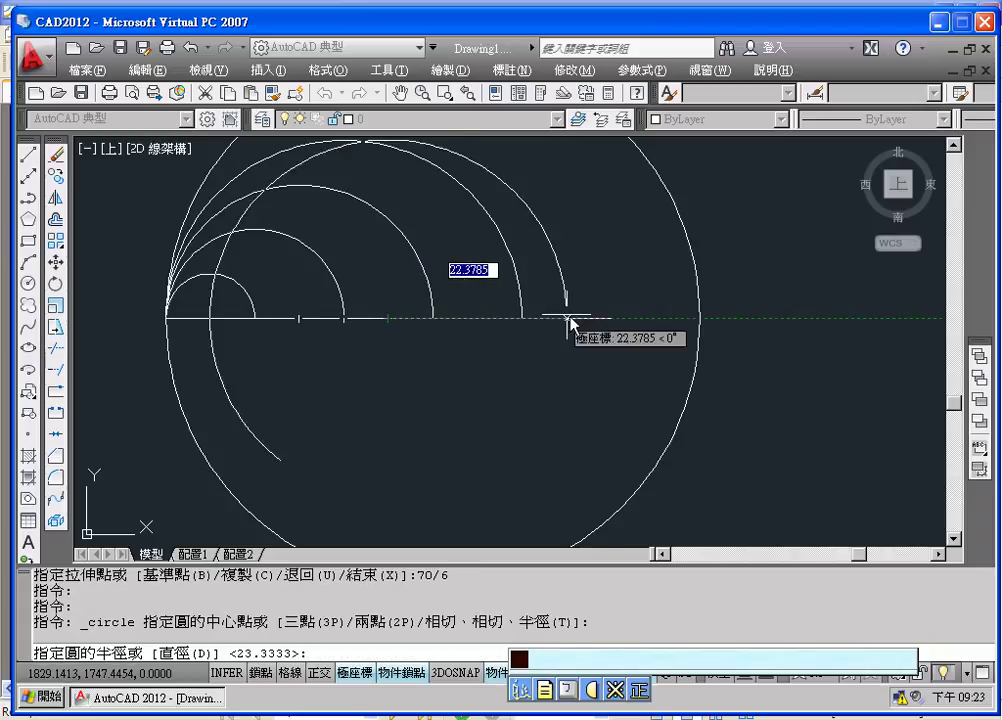
left_click(612, 319)
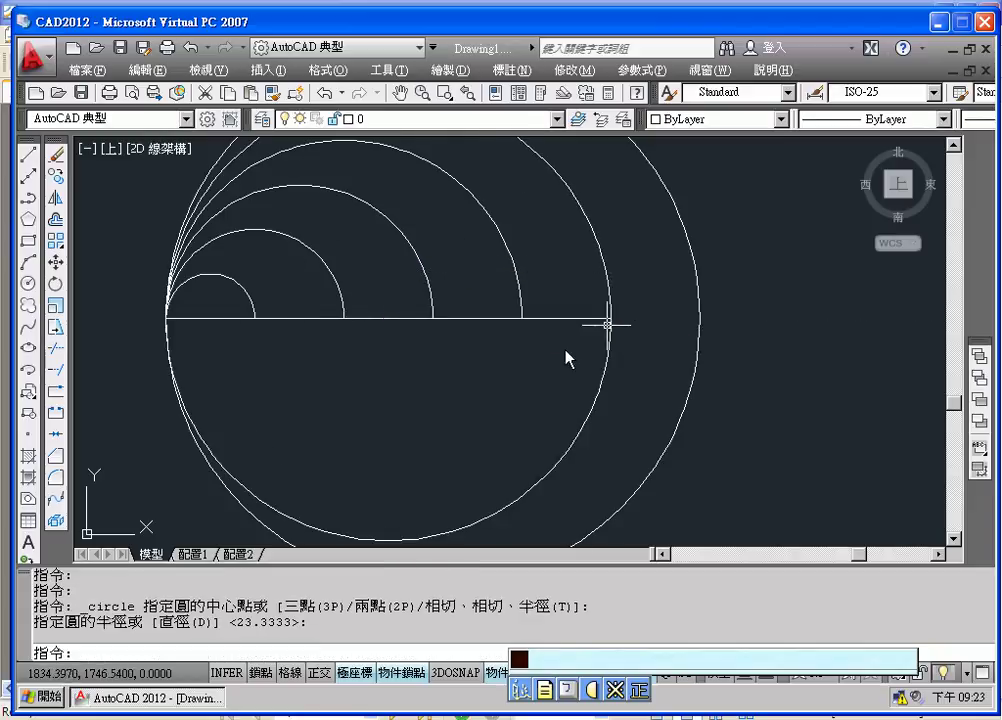
left_click(56, 347)
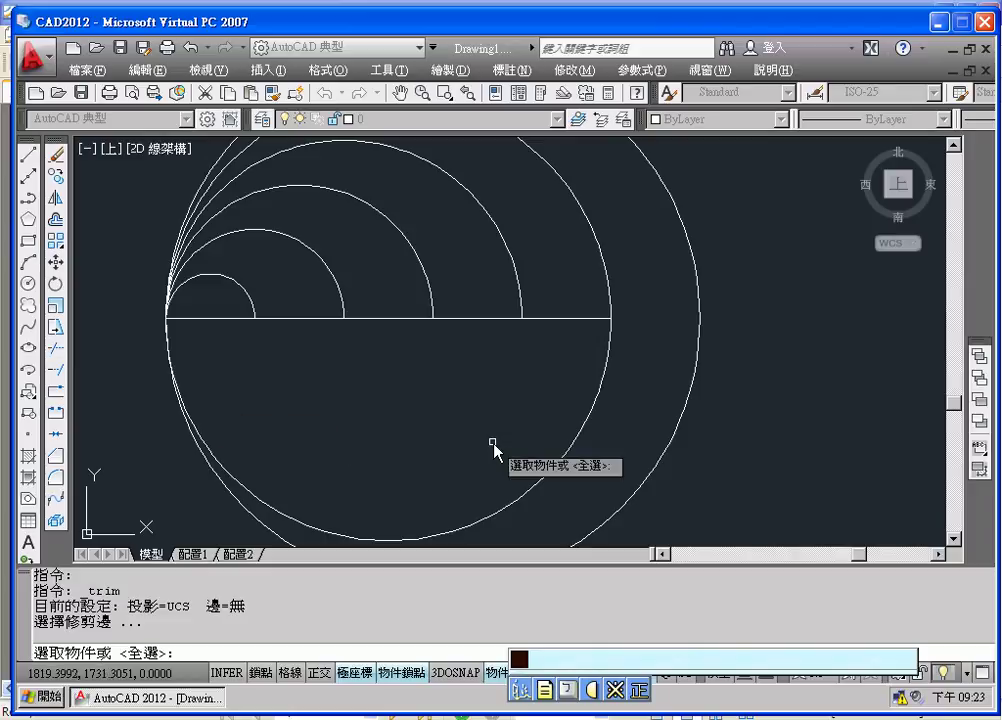
key("Return")
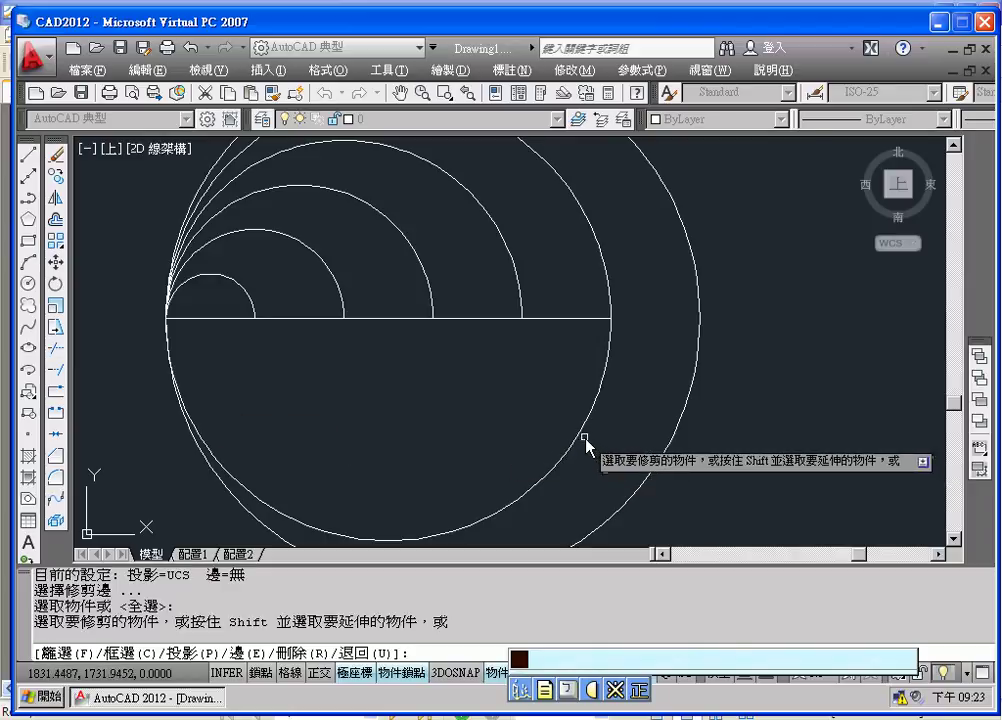
left_click(580, 438)
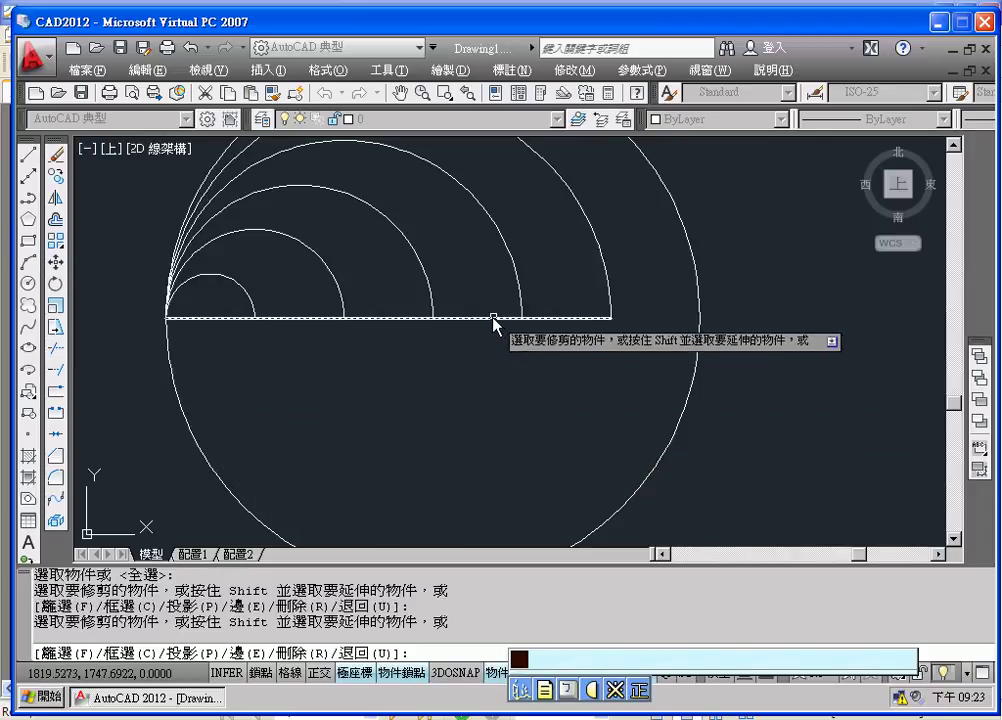
key("Escape")
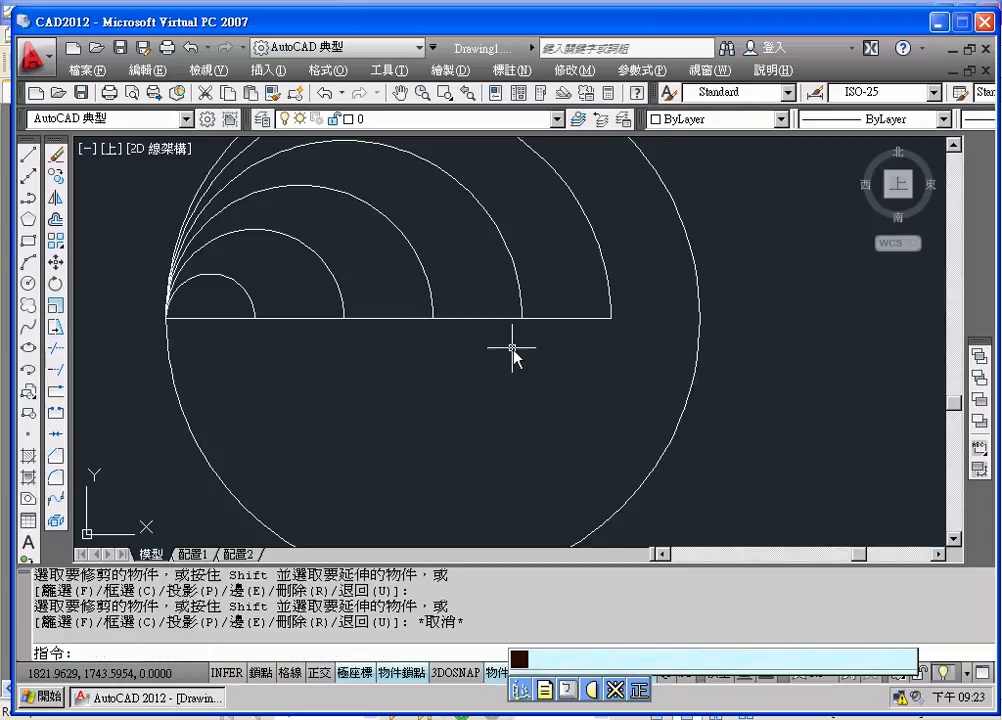
Erase the horizontal baseline and zoom out to show the five nested arcs.
left_click(485, 318)
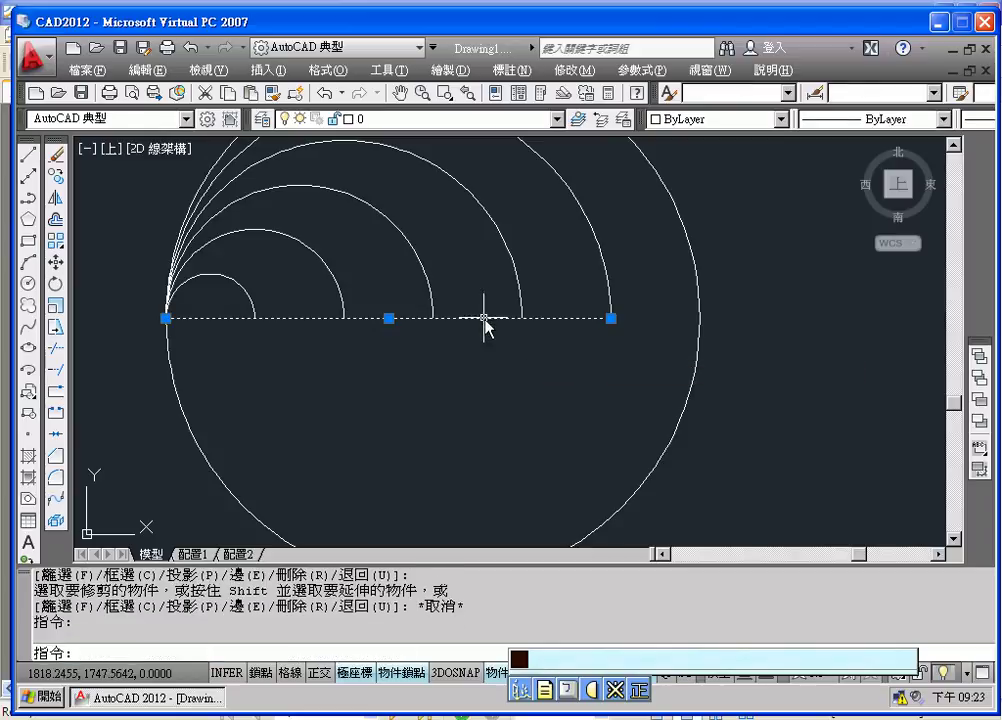
left_click(57, 157)
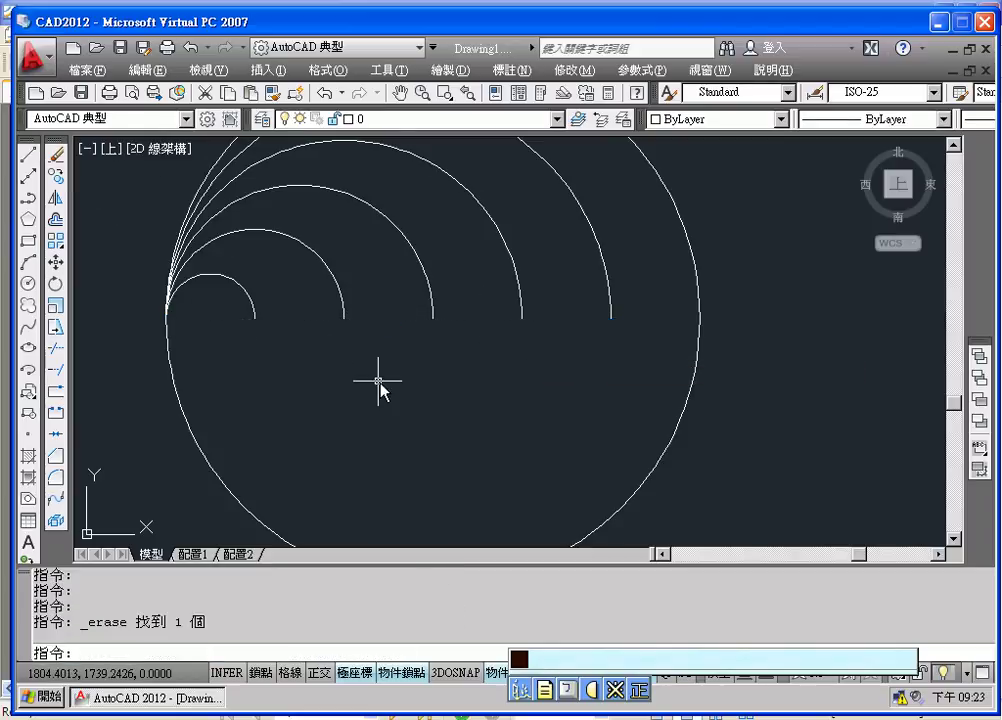
scroll(380, 385, "down", 2)
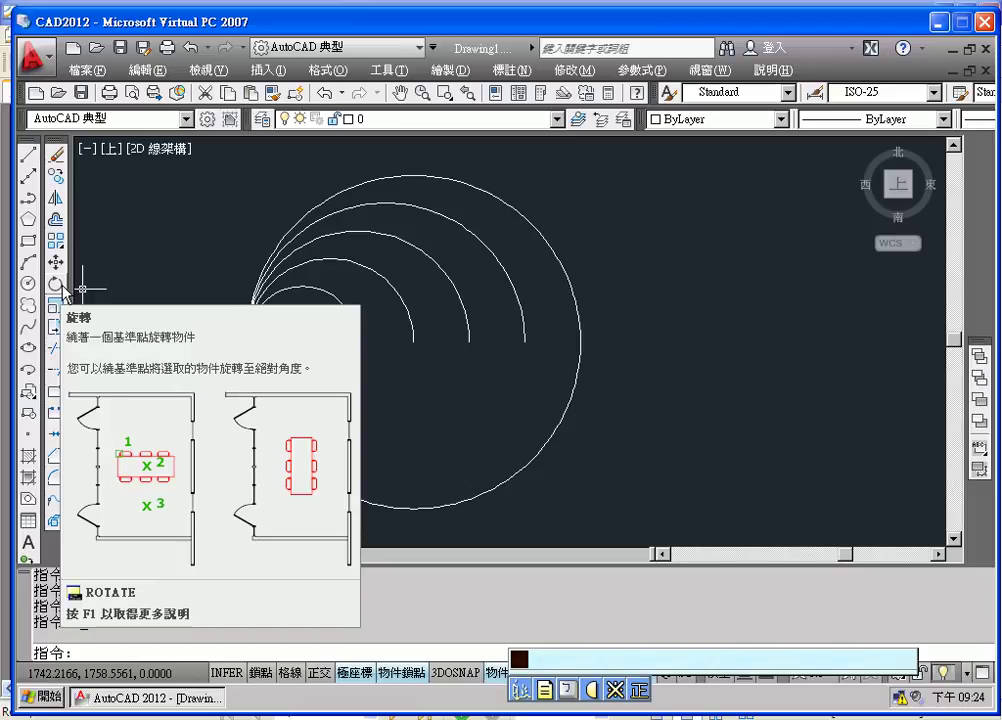
Start the Rotate command from the Modify toolbar.
left_click(63, 285)
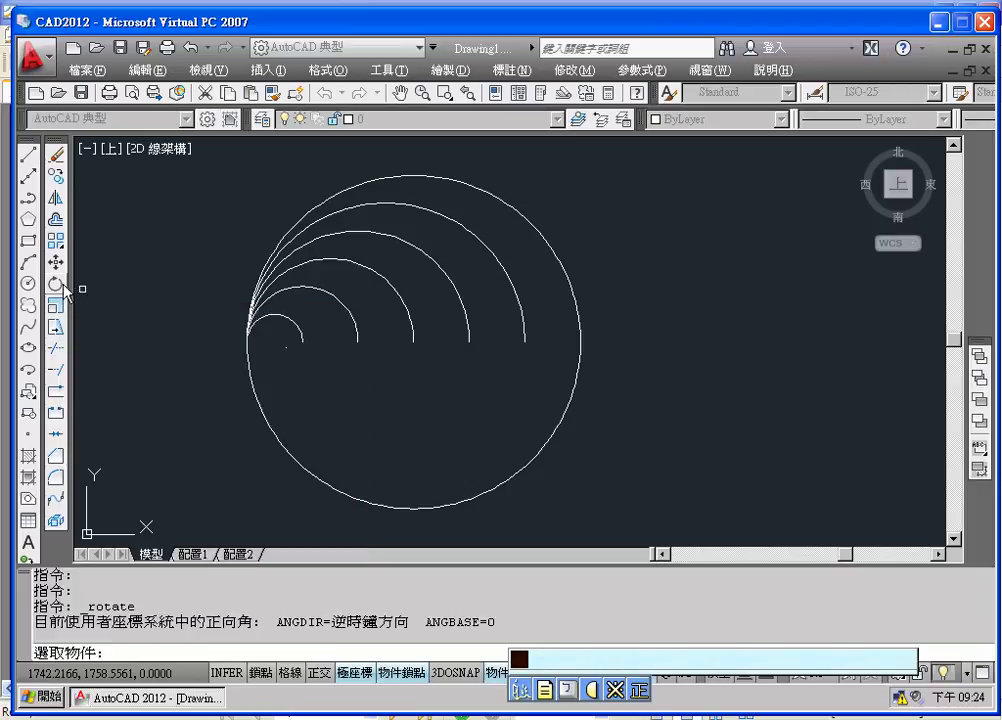